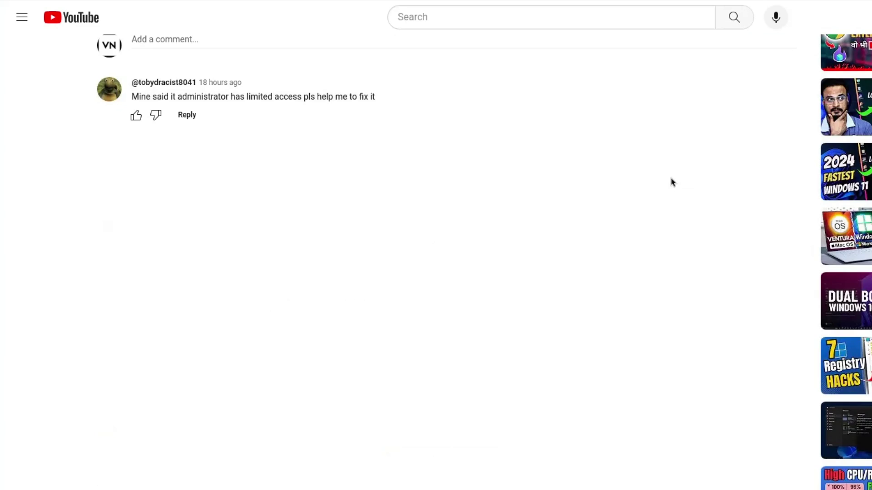
Review the Crown GEEK channel's membership levels, including the perks listed for CrownGeek King Members
{"action": "scroll", "coordinate": [636, 209], "scroll_direction": "up", "scroll_amount": 13}
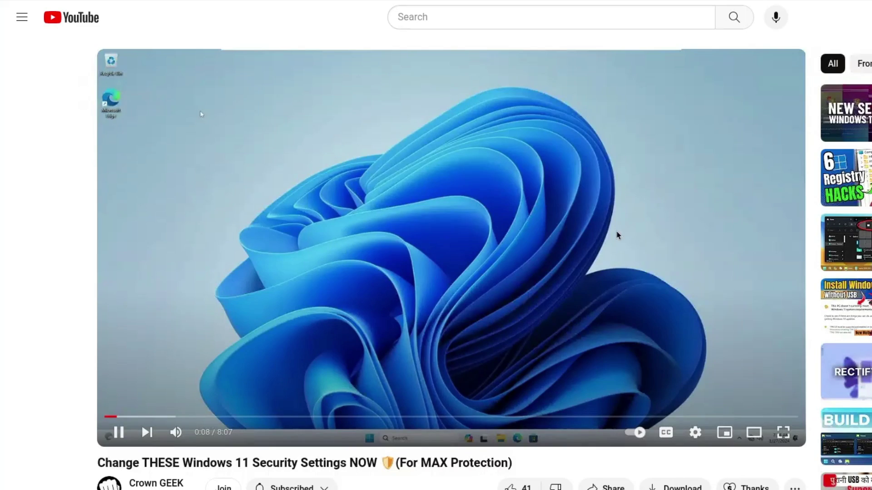
{"action": "scroll", "coordinate": [617, 236], "scroll_direction": "down", "scroll_amount": 3}
{"action": "left_click", "coordinate": [222, 344]}
{"action": "left_click", "coordinate": [493, 339]}
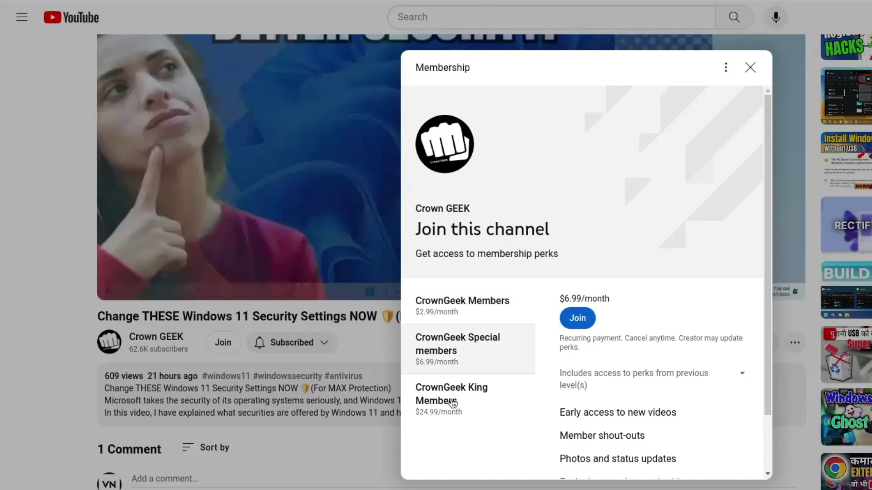
{"action": "left_click", "coordinate": [445, 406]}
{"action": "scroll", "coordinate": [609, 408], "scroll_direction": "down", "scroll_amount": 2}
{"action": "left_click_drag", "start_coordinate": [560, 372], "coordinate": [629, 382]}
{"action": "left_click_drag", "start_coordinate": [561, 397], "coordinate": [702, 401]}
{"action": "left_click", "coordinate": [692, 355]}
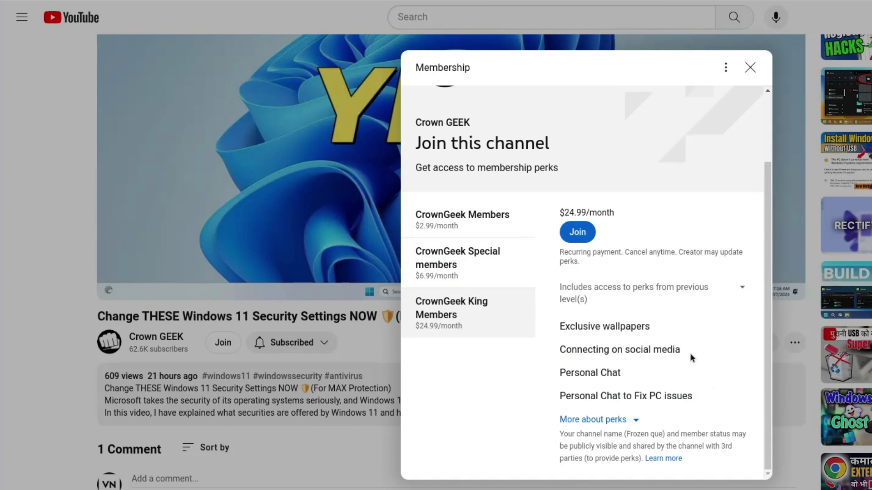
{"action": "left_click", "coordinate": [465, 247]}
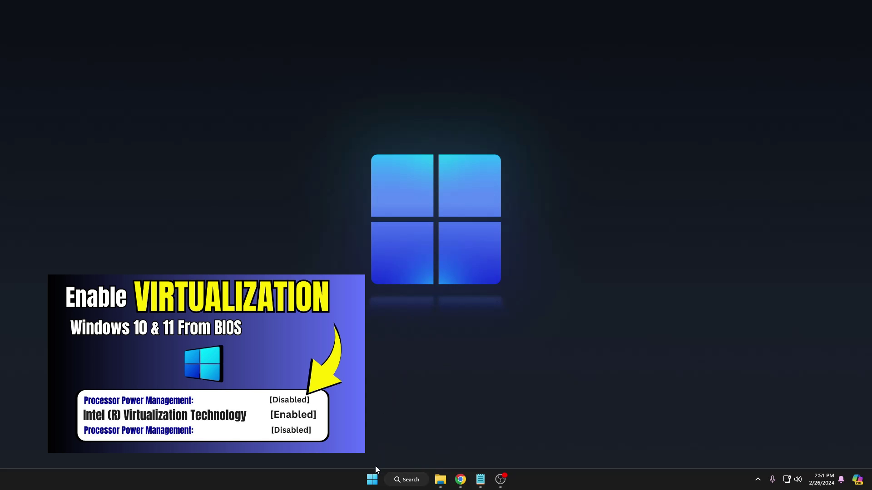
Check the CPU's virtualization status in Task Manager's performance details, and close Task Manager
{"action": "right_click", "coordinate": [373, 478]}
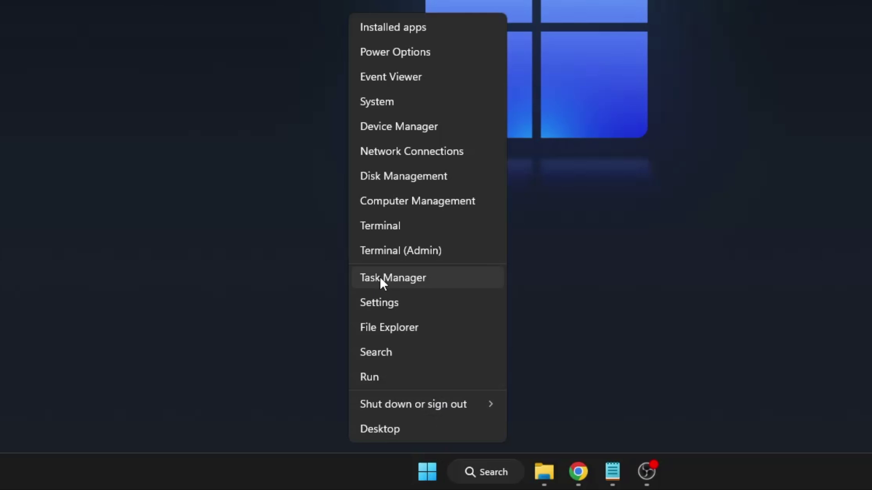
{"action": "left_click", "coordinate": [380, 278]}
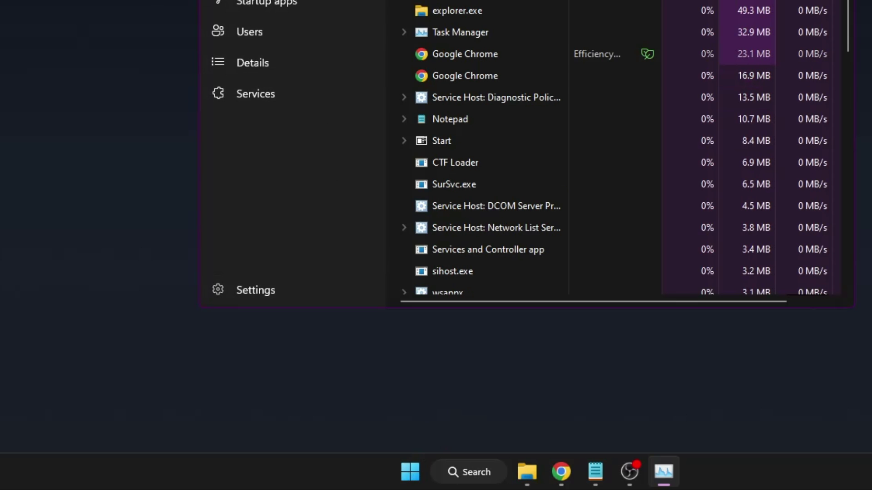
{"action": "left_click", "coordinate": [119, 116]}
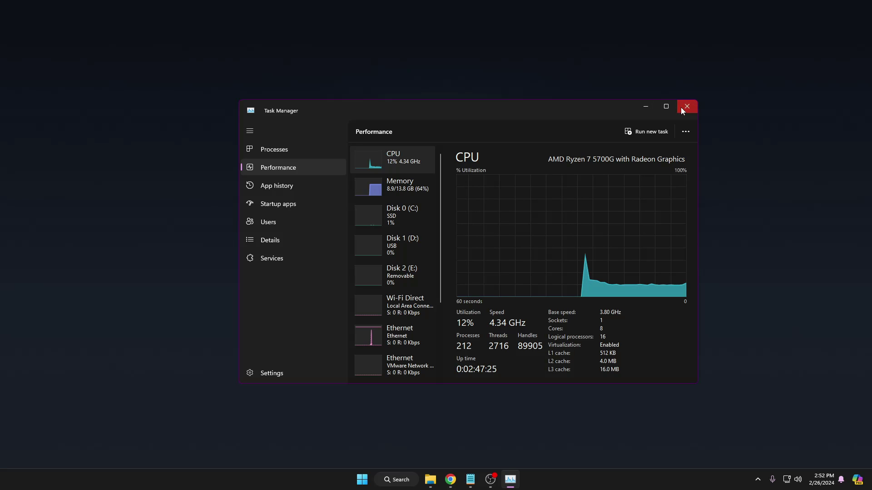
{"action": "left_click", "coordinate": [686, 107]}
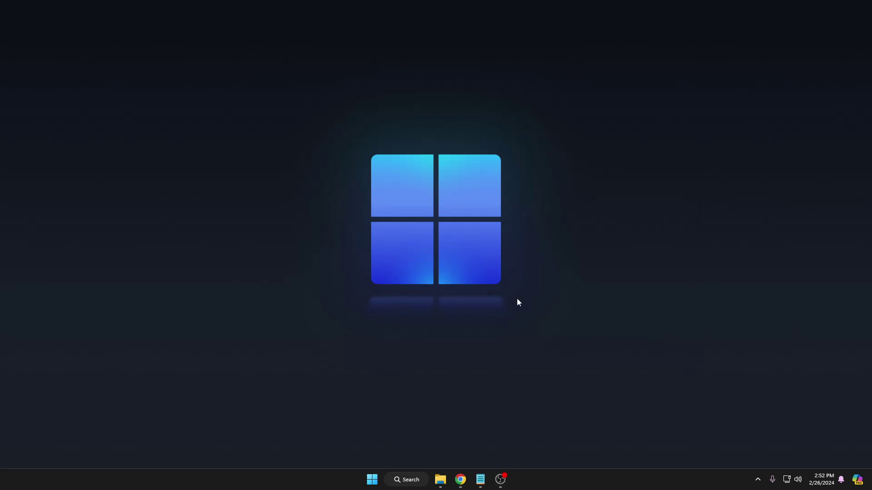
Open Turn Windows features on or off, make sure Virtual Machine Platform and Windows Hypervisor Platform are enabled, and confirm
{"action": "left_click", "coordinate": [408, 480]}
{"action": "type", "text": "t"}
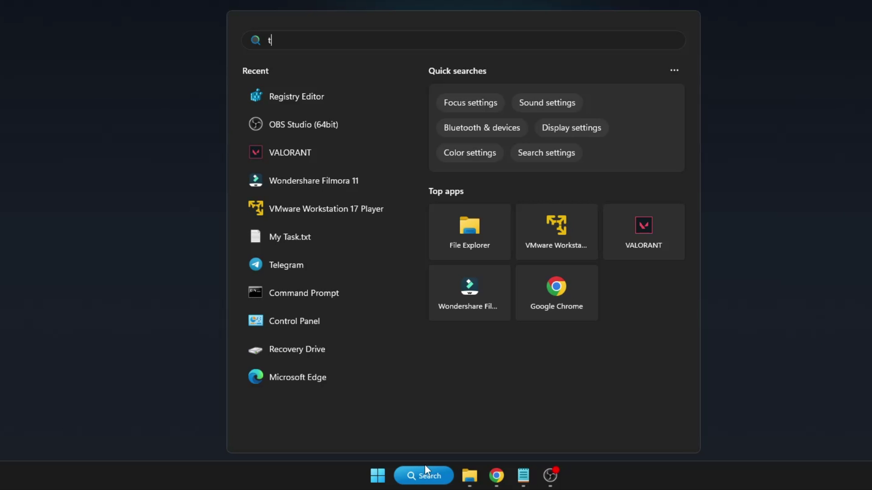
{"action": "type", "text": "urn windows"}
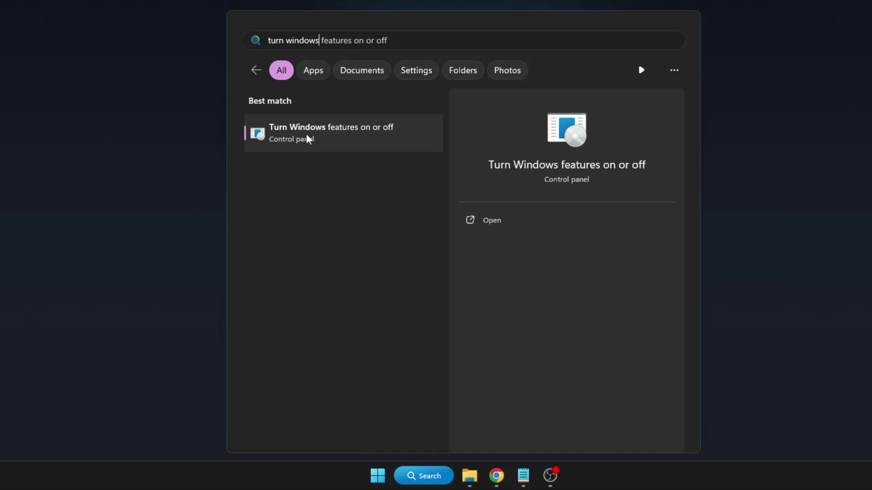
{"action": "left_click", "coordinate": [359, 134]}
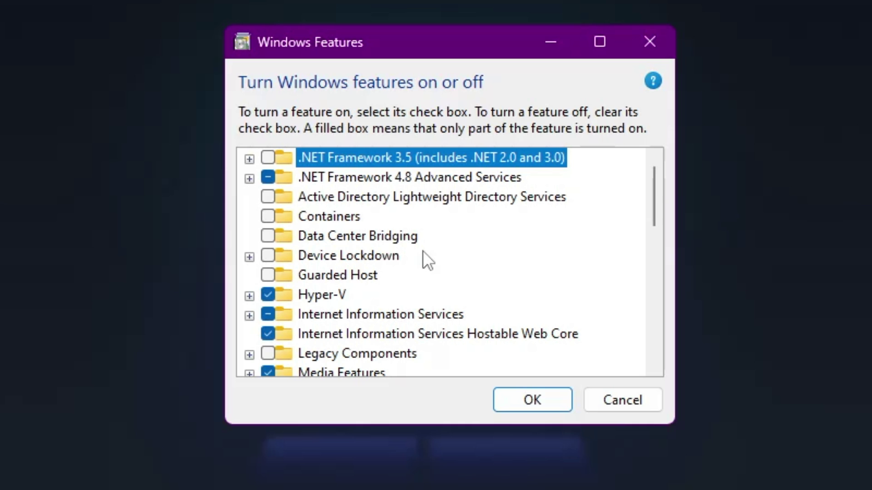
{"action": "scroll", "coordinate": [418, 272], "scroll_direction": "down", "scroll_amount": 7}
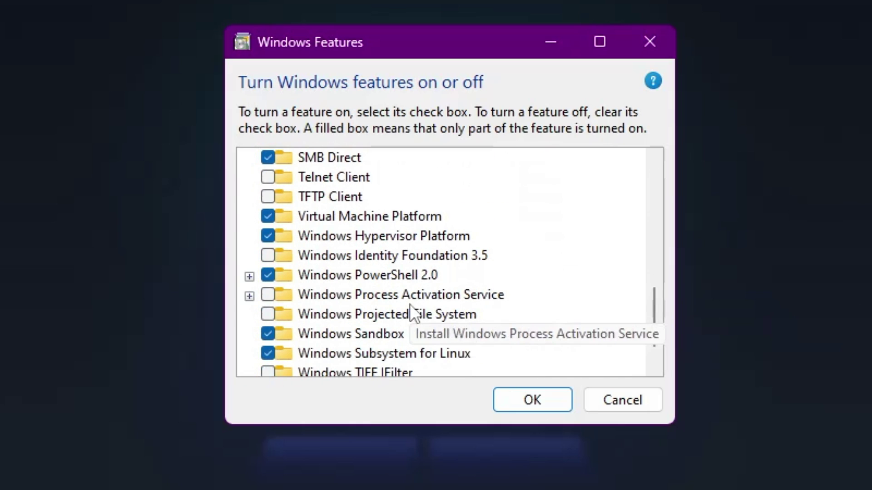
{"action": "left_click", "coordinate": [347, 240]}
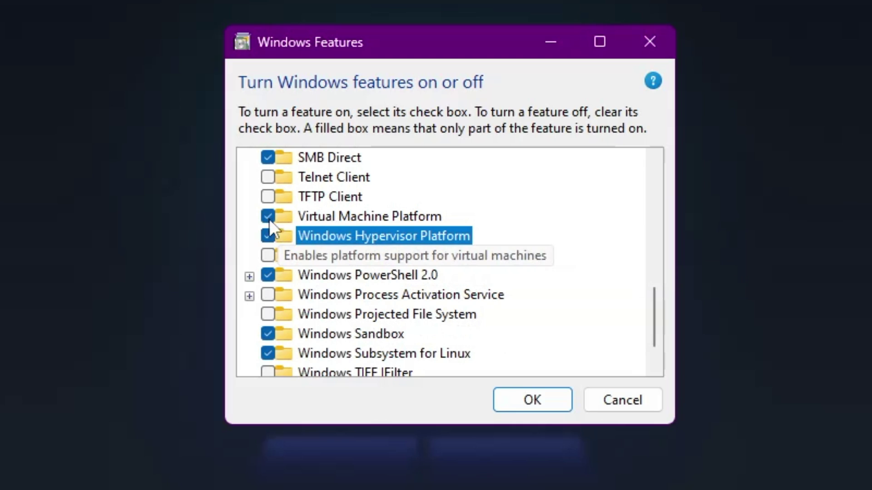
{"action": "left_click", "coordinate": [527, 403]}
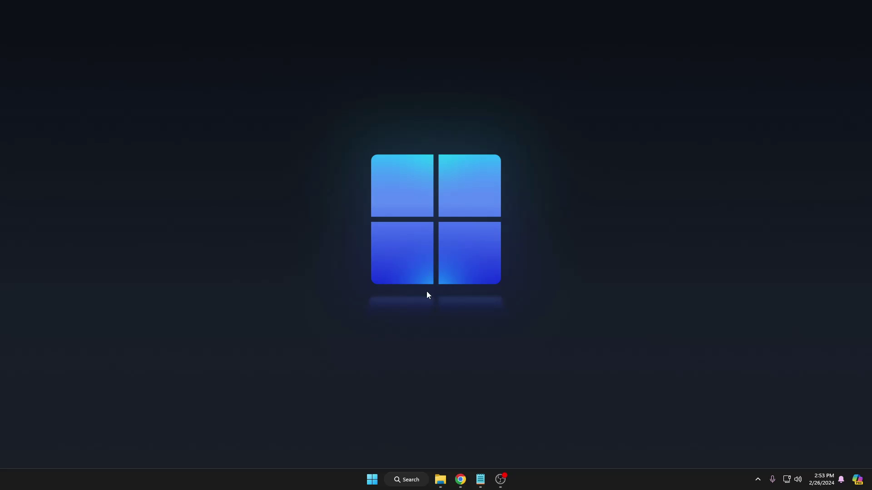
Find and open the Microsoft Store, and return to the desktop
{"action": "left_click", "coordinate": [410, 483]}
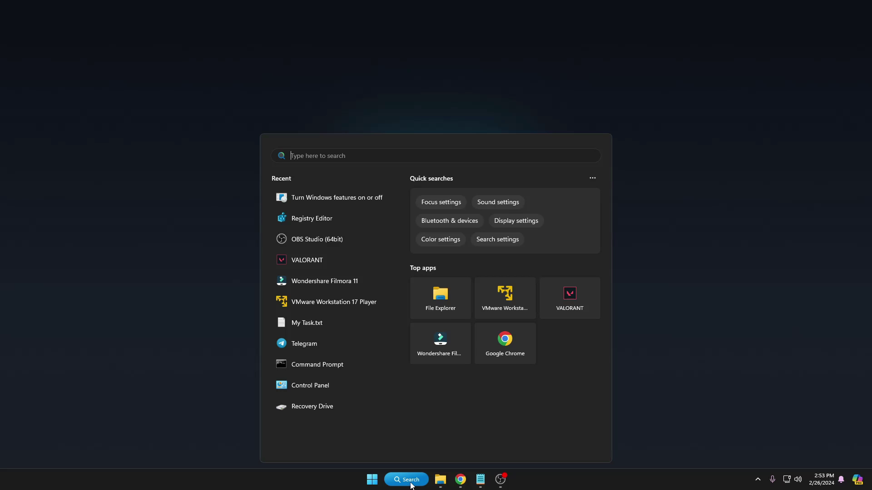
{"action": "type", "text": "st"}
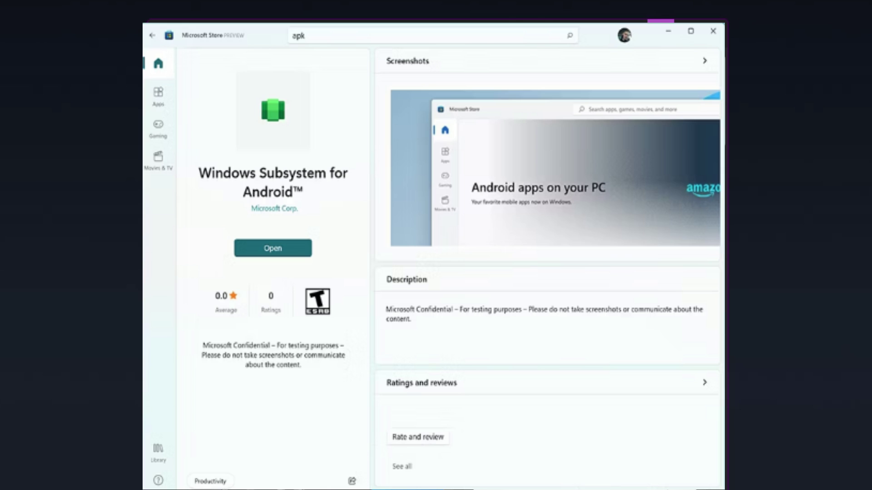
{"action": "key", "text": "super+d"}
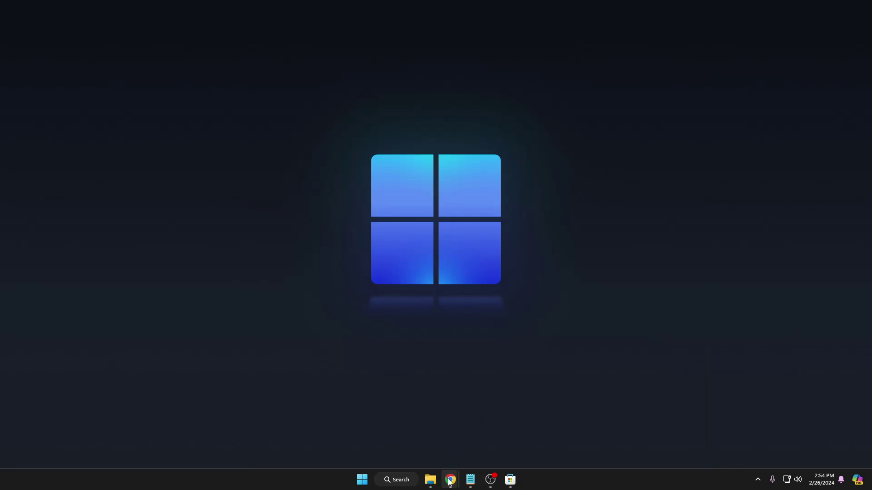
Switch to Chrome and open the latest pre-release build for Windows 11 x64 from the WSABuilds GitHub page
{"action": "mouse_move", "coordinate": [450, 482]}
{"action": "left_click", "coordinate": [500, 427]}
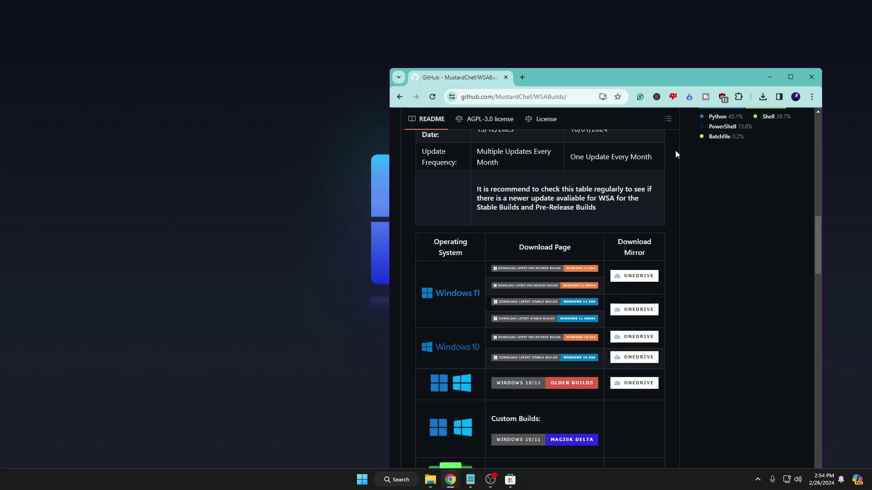
{"action": "double_click", "coordinate": [735, 73]}
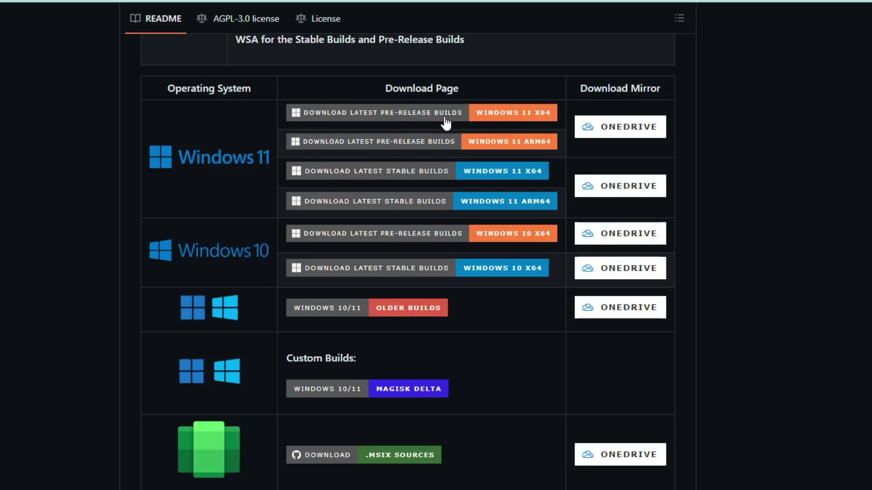
{"action": "left_click", "coordinate": [537, 119]}
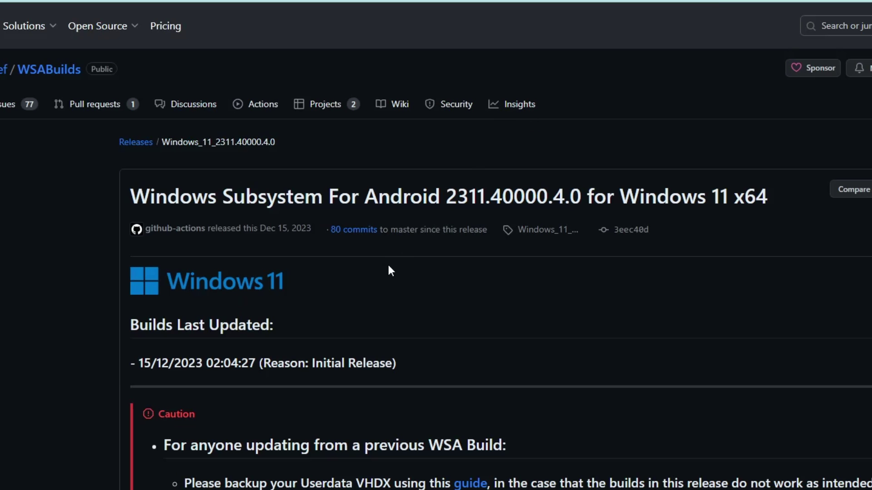
Download WSA_2311.40000.4.0_x64_Release-Nightly-MindTheGapps-13.0-RemovedAmazon.7z from the release assets and show it in its folder
{"action": "scroll", "coordinate": [392, 271], "scroll_direction": "down", "scroll_amount": 5}
{"action": "scroll", "coordinate": [392, 271], "scroll_direction": "down", "scroll_amount": 20}
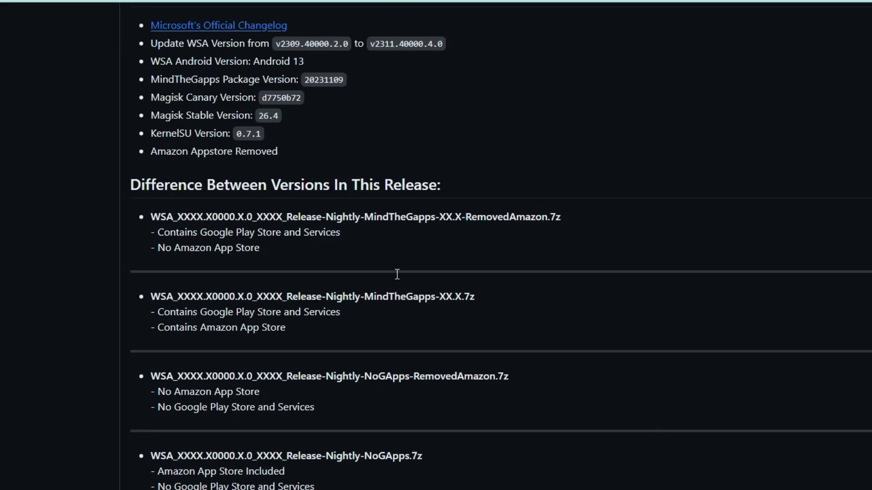
{"action": "scroll", "coordinate": [391, 278], "scroll_direction": "down", "scroll_amount": 10}
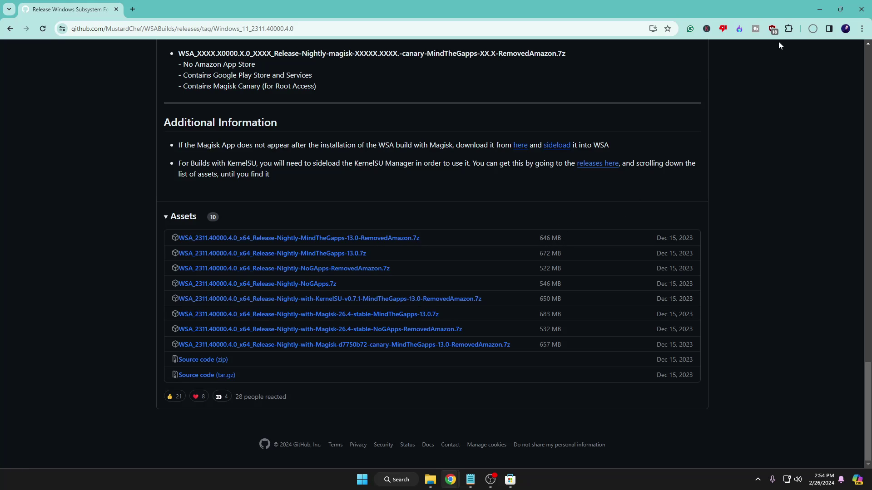
{"action": "left_click", "coordinate": [814, 29]}
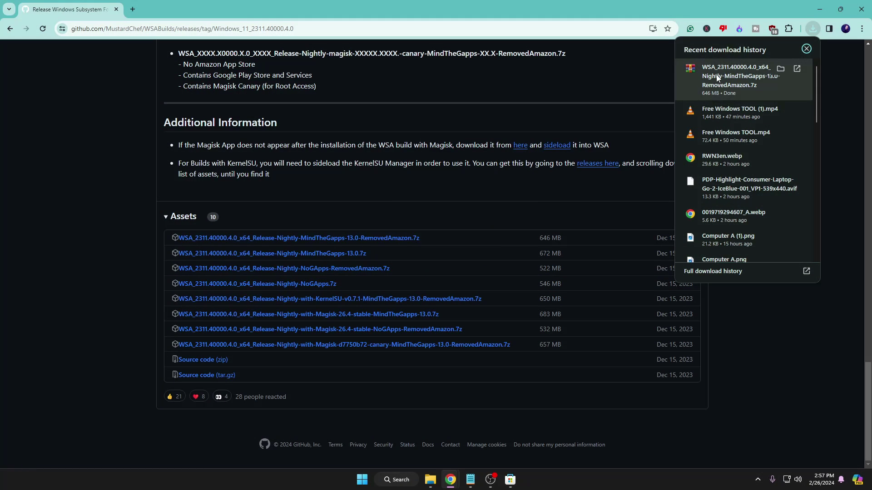
{"action": "left_click", "coordinate": [780, 68]}
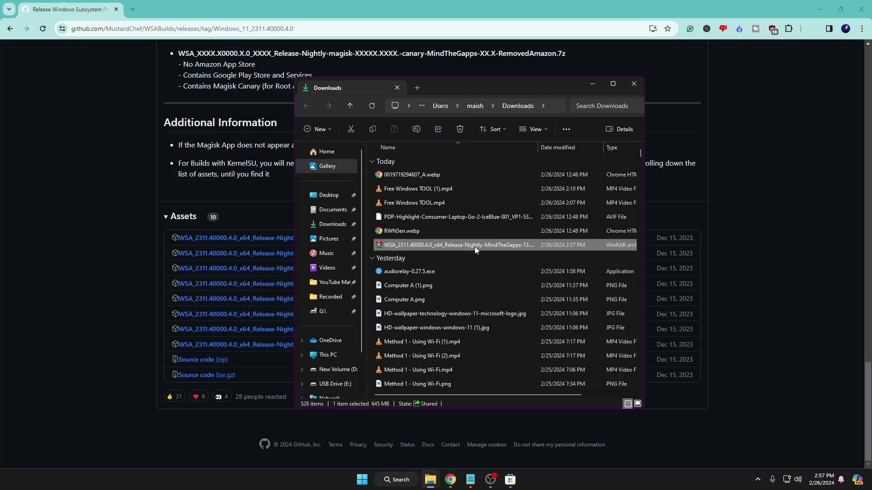
Extract the downloaded WSA archive into the Documents folder with WinRAR
{"action": "right_click", "coordinate": [475, 247]}
{"action": "mouse_move", "coordinate": [475, 396]}
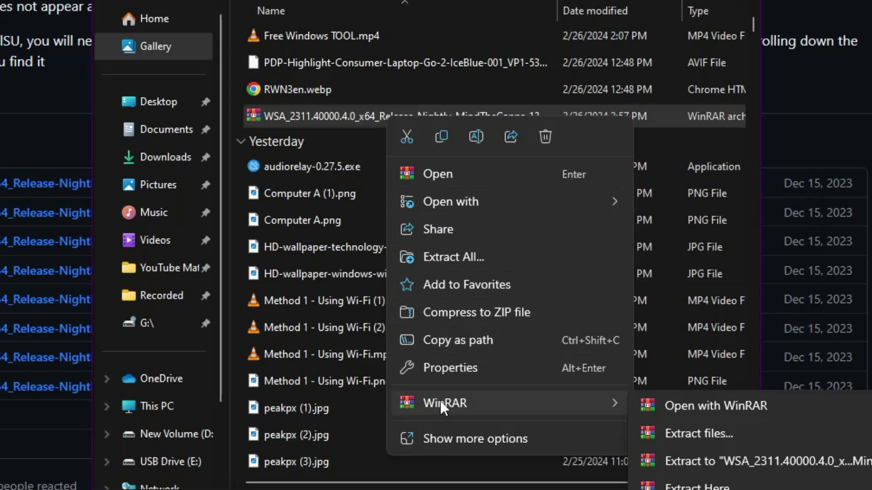
{"action": "left_click", "coordinate": [680, 435]}
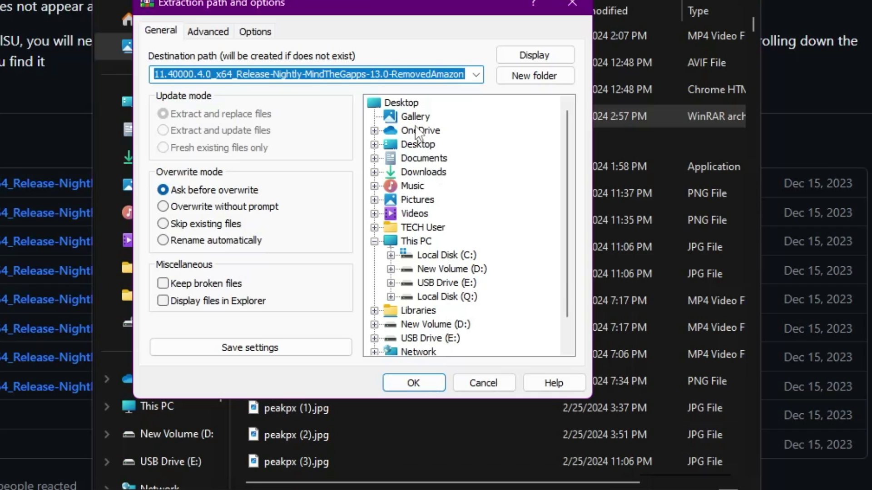
{"action": "left_click", "coordinate": [427, 159]}
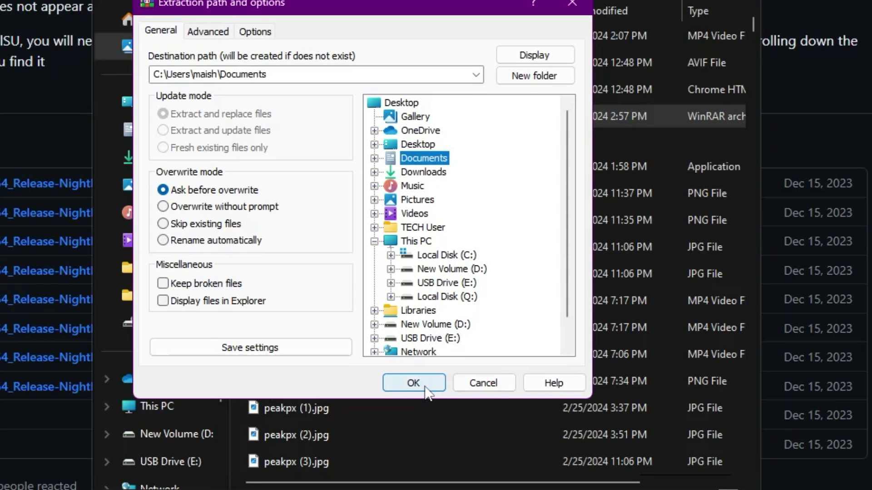
{"action": "left_click", "coordinate": [412, 383]}
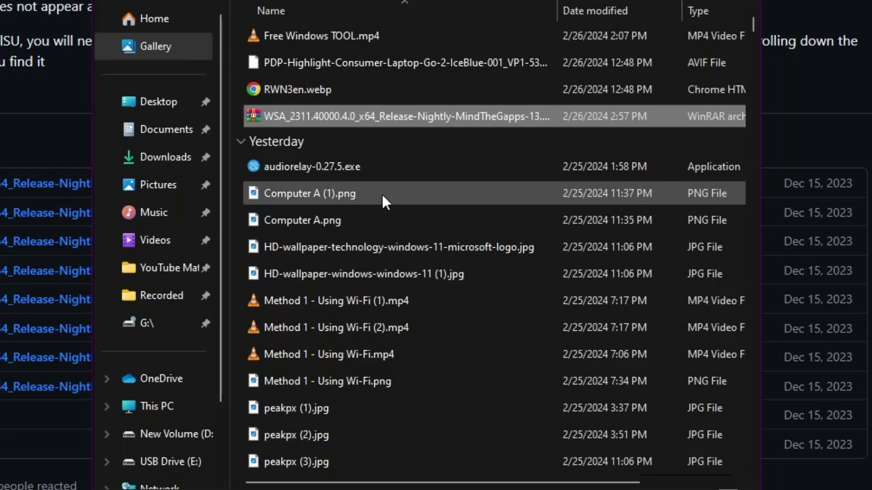
Open the extracted WSA_2311.40000.4.0_x64 folder in Documents and locate the Run.bat installer file
{"action": "left_click", "coordinate": [177, 139]}
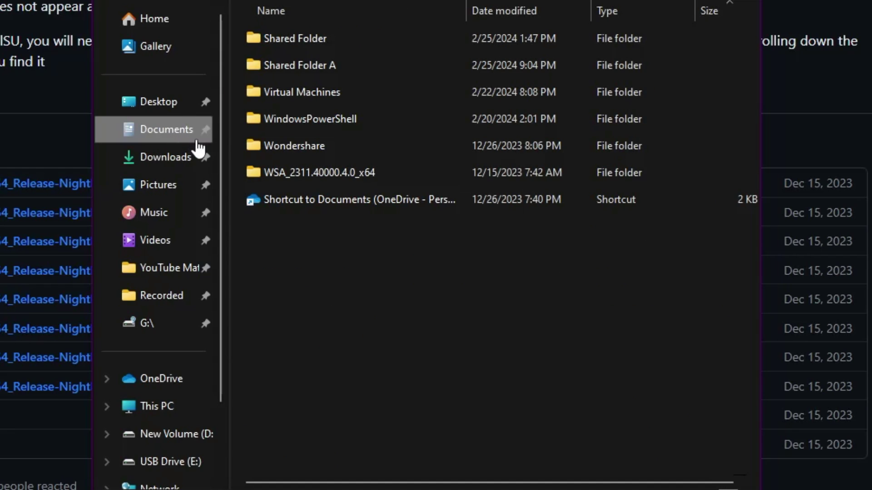
{"action": "left_click", "coordinate": [319, 178]}
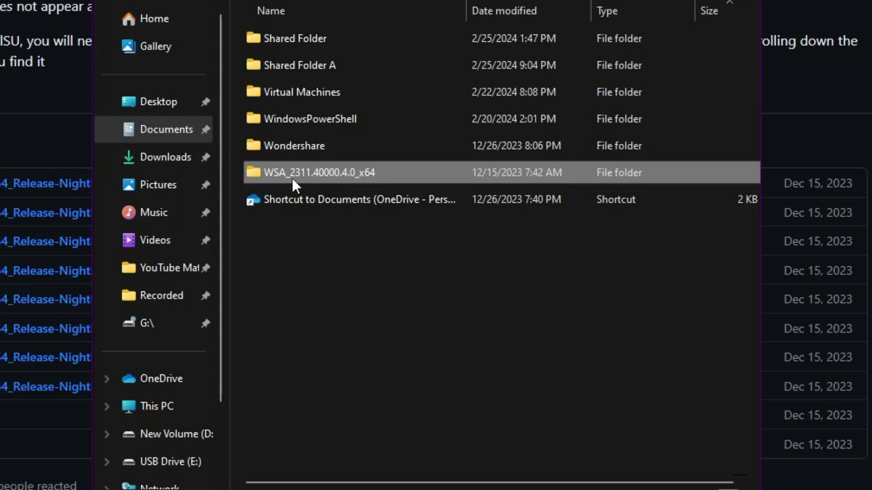
{"action": "double_click", "coordinate": [337, 173]}
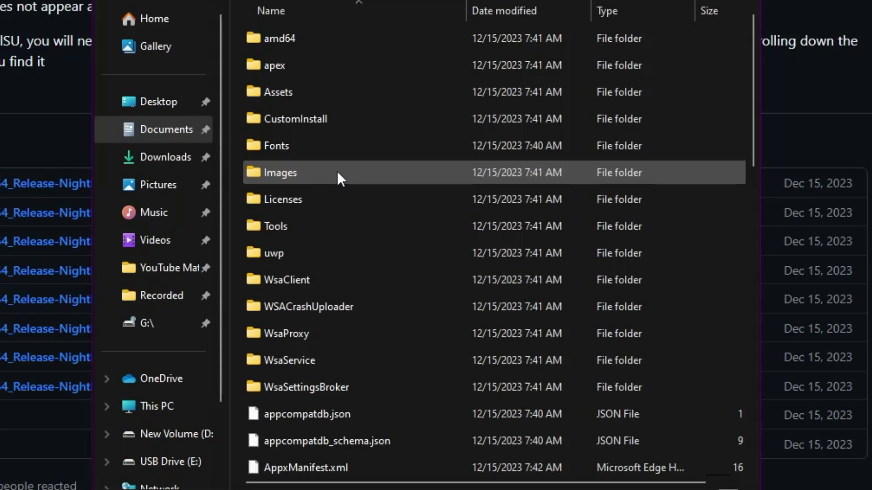
{"action": "scroll", "coordinate": [331, 178], "scroll_direction": "down", "scroll_amount": 3}
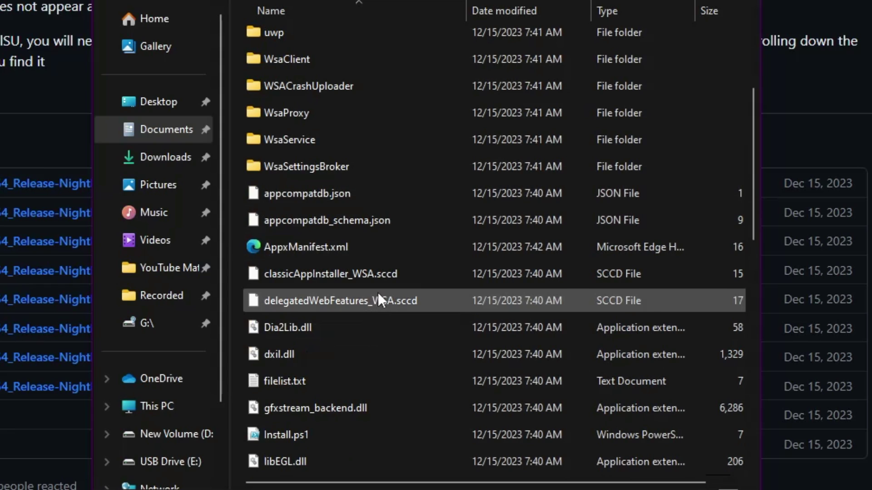
{"action": "scroll", "coordinate": [377, 298], "scroll_direction": "down", "scroll_amount": 3}
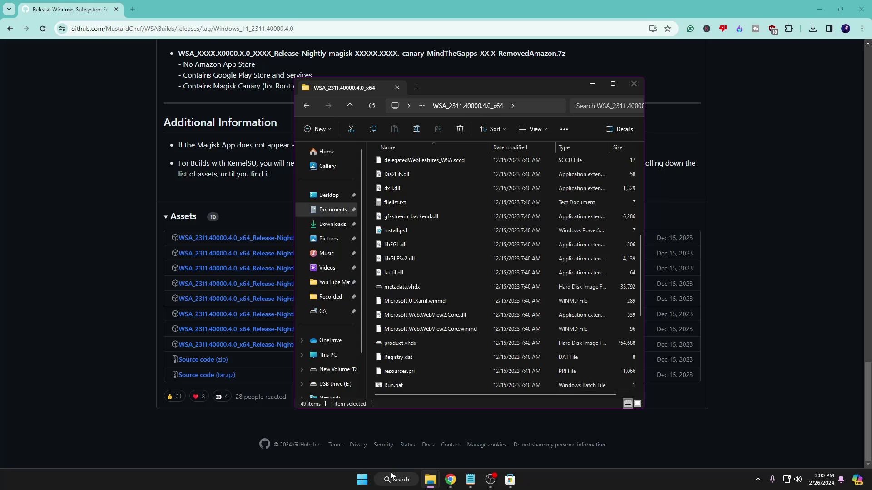
Search for gpedit and open the Local Group Policy Editor
{"action": "left_click", "coordinate": [402, 479]}
{"action": "type", "text": "gpedi"}
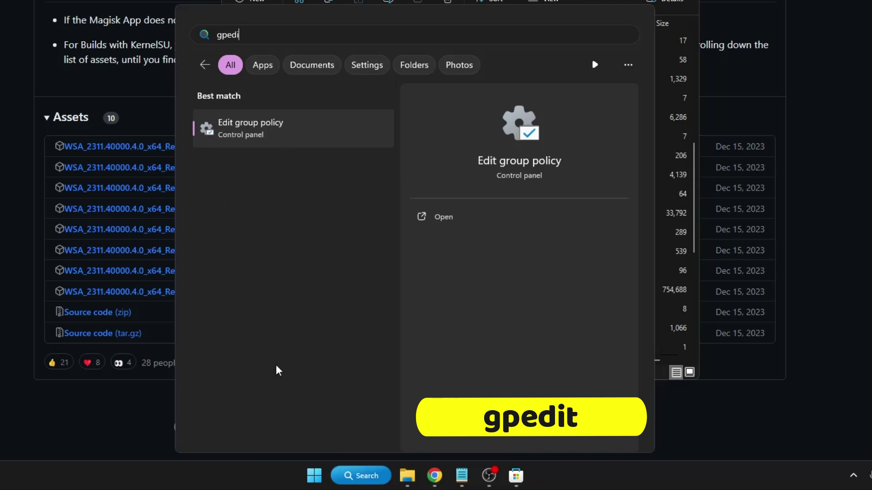
{"action": "left_click", "coordinate": [278, 145]}
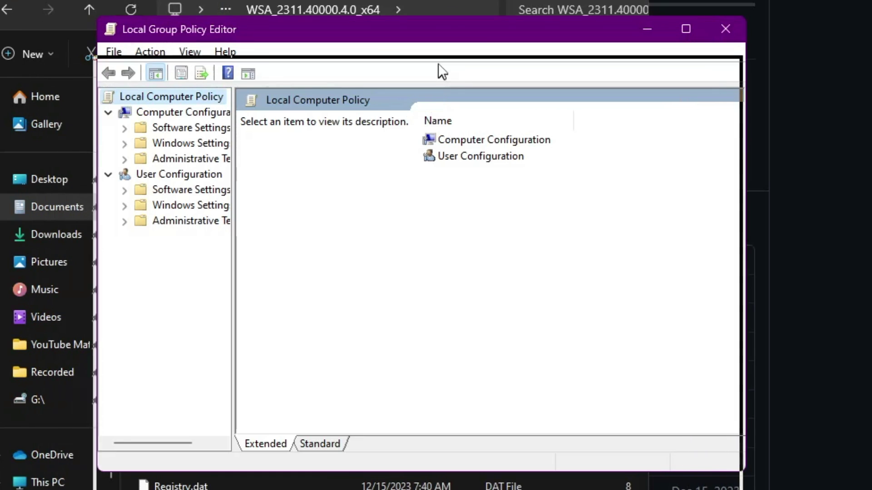
Go to the Windows PowerShell policies under Computer Configuration > Administrative Templates > Windows Components
{"action": "left_click_drag", "start_coordinate": [441, 29], "coordinate": [435, 65]}
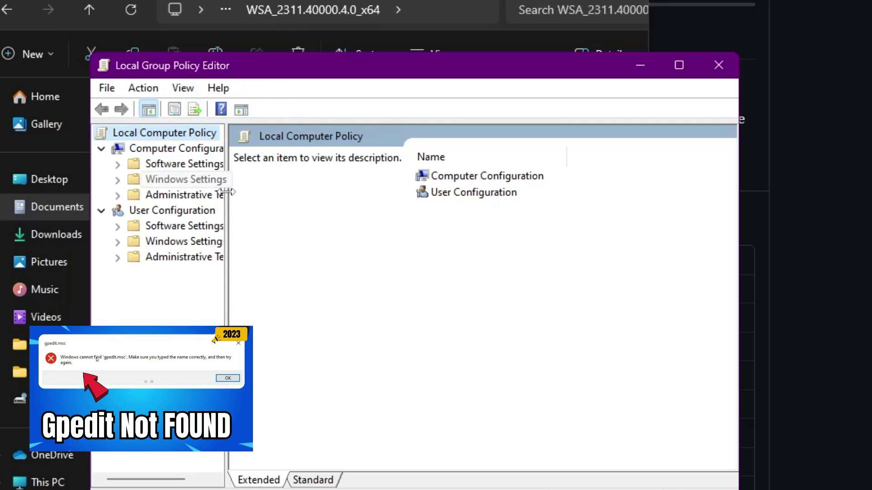
{"action": "left_click_drag", "start_coordinate": [227, 191], "coordinate": [293, 202]}
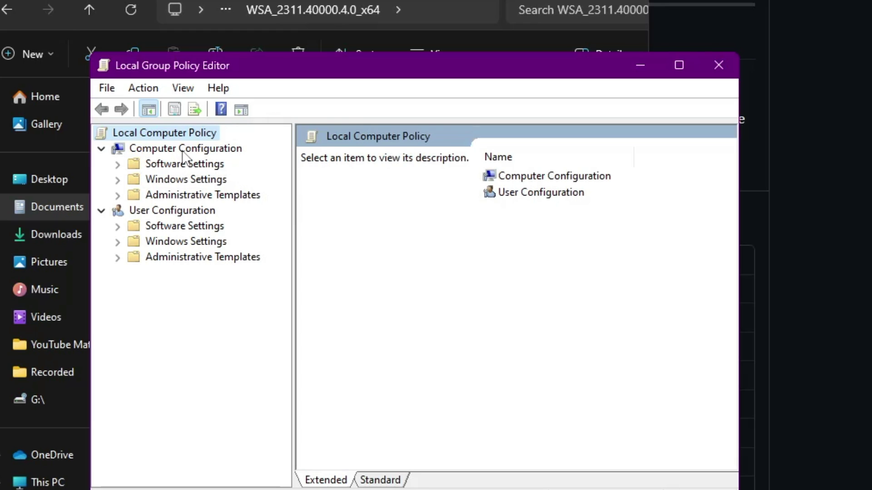
{"action": "left_click", "coordinate": [184, 150]}
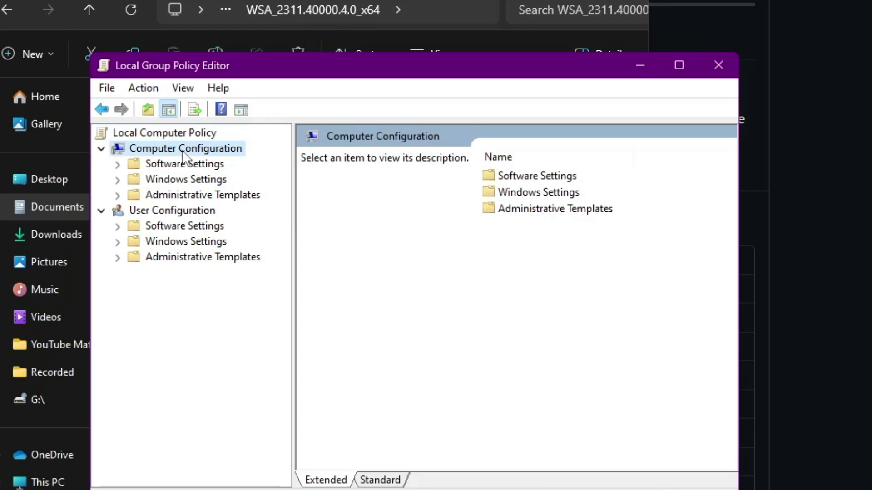
{"action": "double_click", "coordinate": [190, 194]}
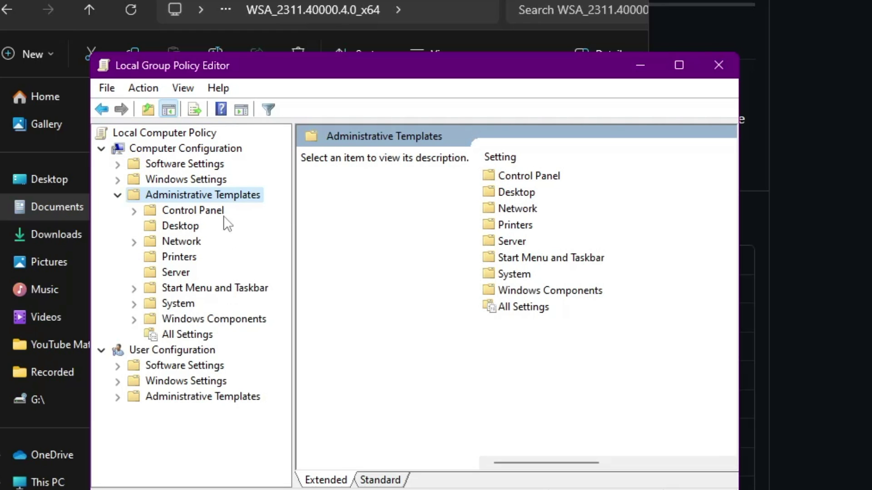
{"action": "double_click", "coordinate": [523, 291]}
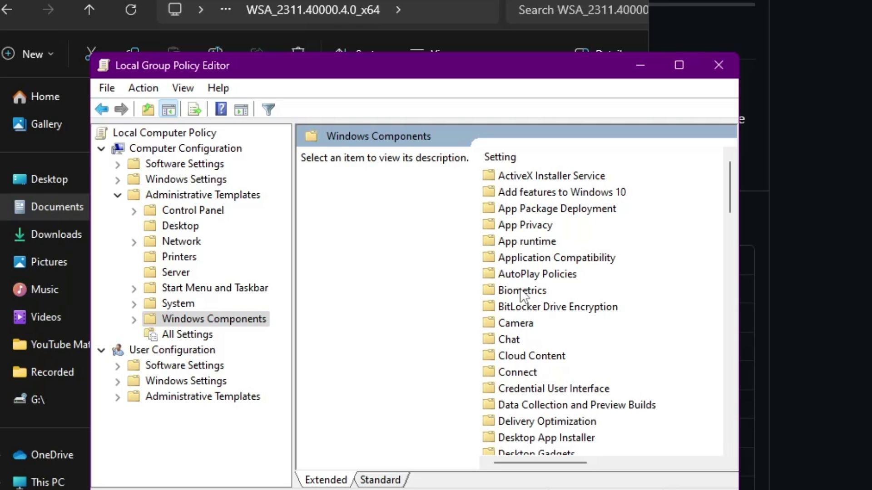
{"action": "left_click", "coordinate": [522, 291]}
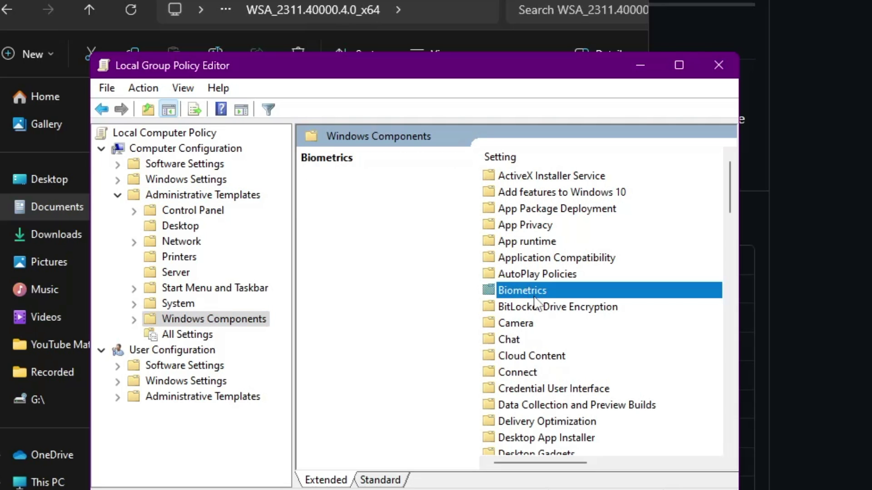
{"action": "key", "text": "w"}
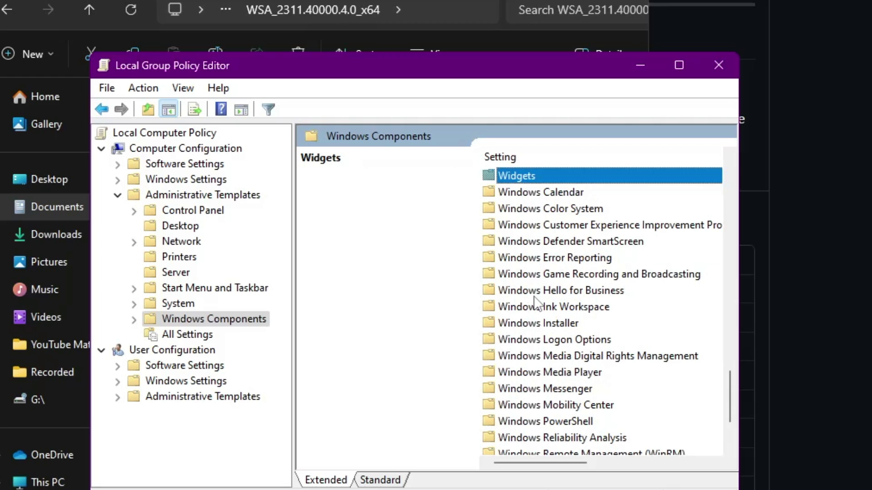
{"action": "scroll", "coordinate": [537, 303], "scroll_direction": "down", "scroll_amount": 1}
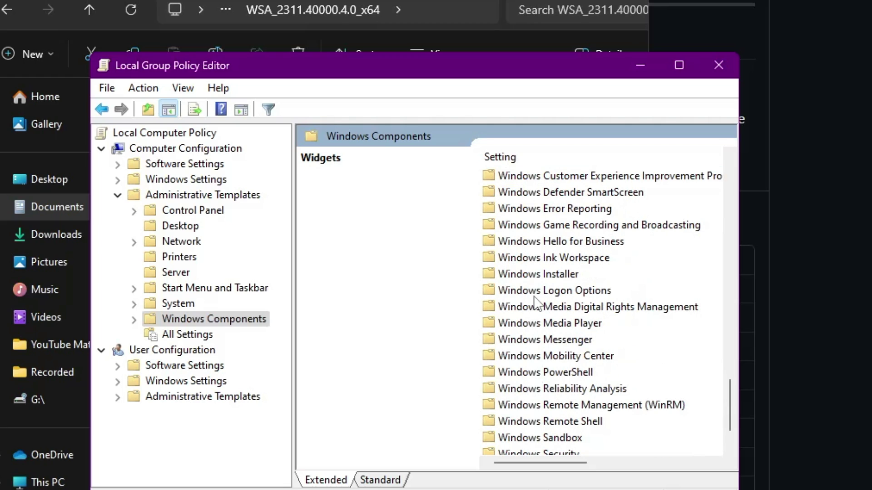
{"action": "double_click", "coordinate": [558, 373]}
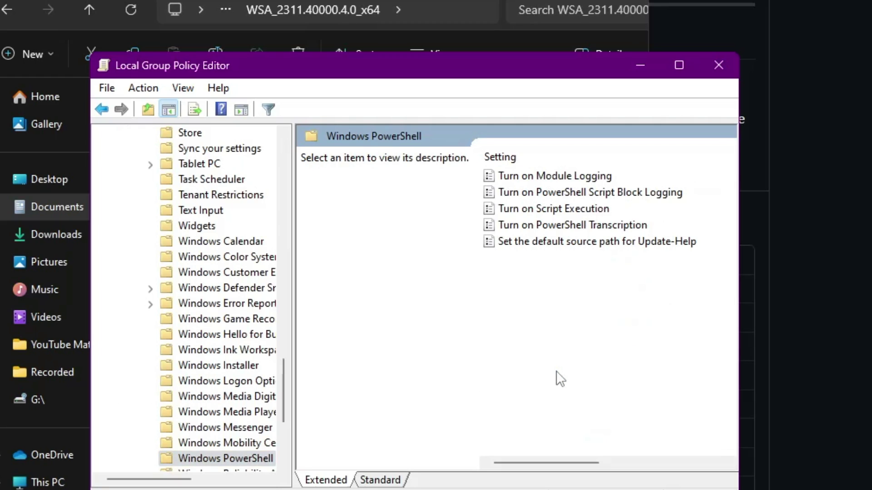
Enable the Turn on Script Execution policy with the execution policy Allow all scripts, and apply it
{"action": "left_click", "coordinate": [544, 216]}
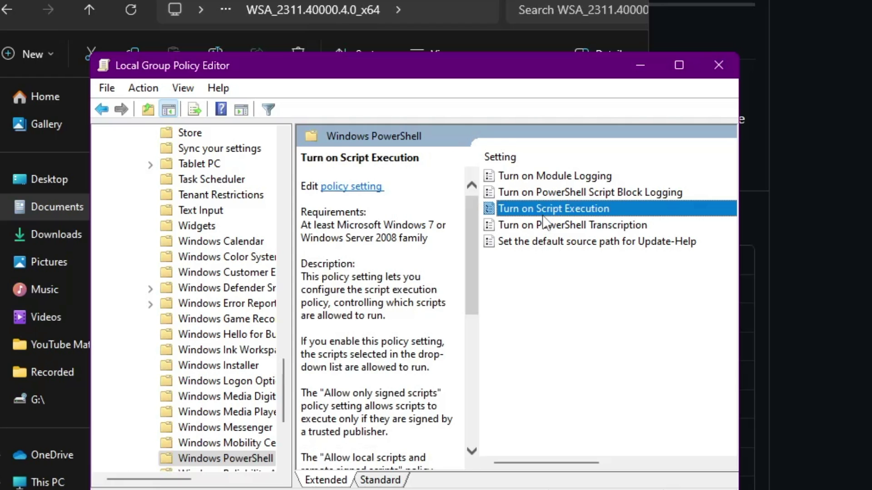
{"action": "double_click", "coordinate": [576, 218]}
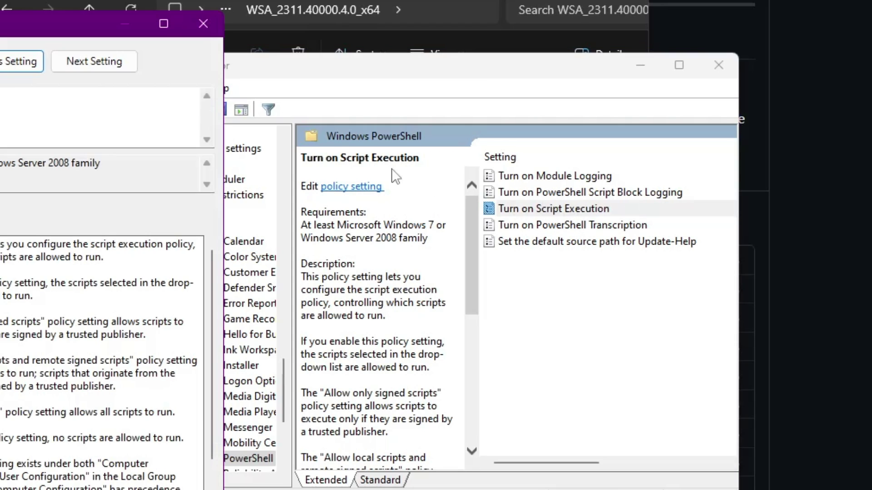
{"action": "left_click_drag", "start_coordinate": [96, 19], "coordinate": [322, 84]}
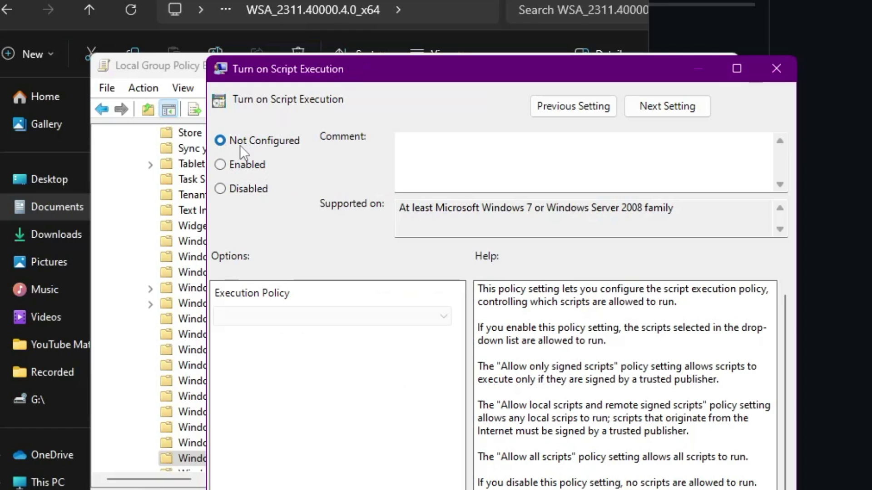
{"action": "left_click", "coordinate": [239, 165]}
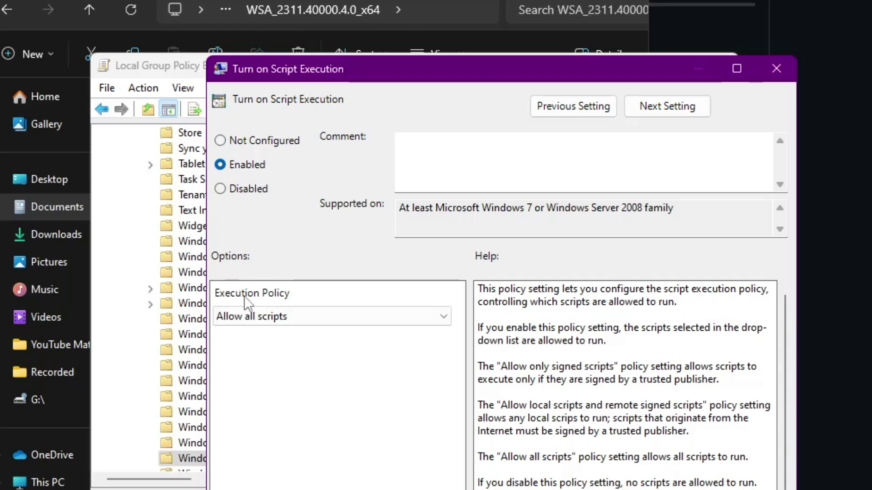
{"action": "left_click", "coordinate": [301, 320]}
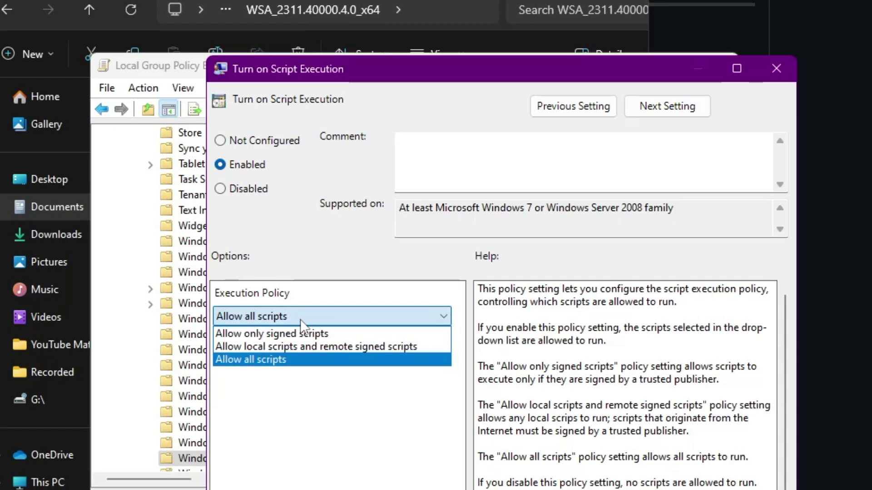
{"action": "left_click", "coordinate": [281, 364]}
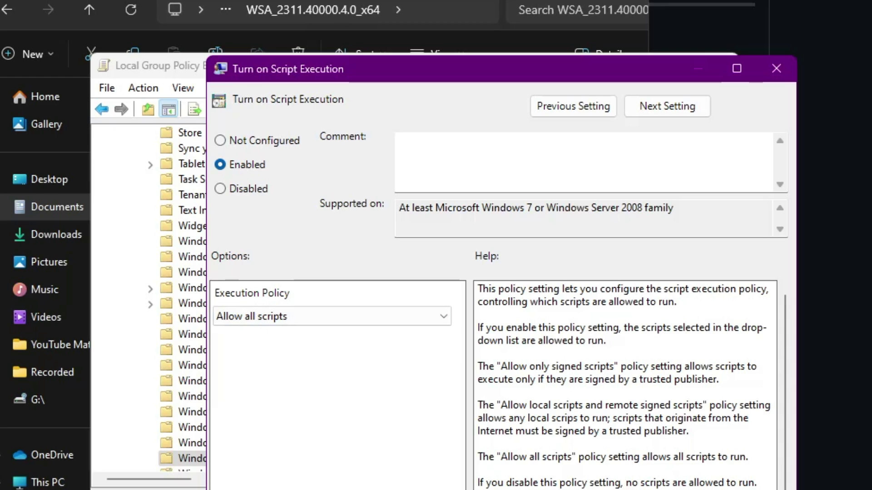
{"action": "key", "text": "Return"}
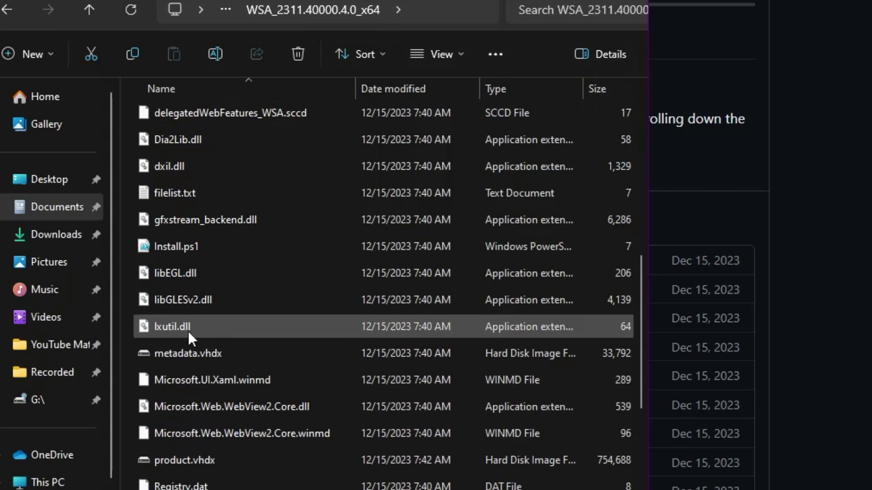
Run Install.ps1 from the WSA folder with PowerShell and continue past the optional diagnostic data prompt without sharing data
{"action": "left_click", "coordinate": [190, 243]}
{"action": "right_click", "coordinate": [191, 243]}
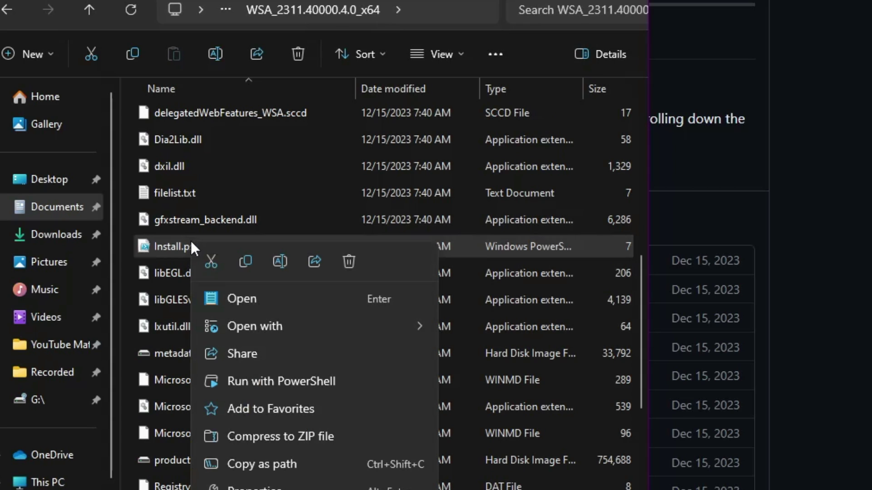
{"action": "left_click", "coordinate": [263, 381]}
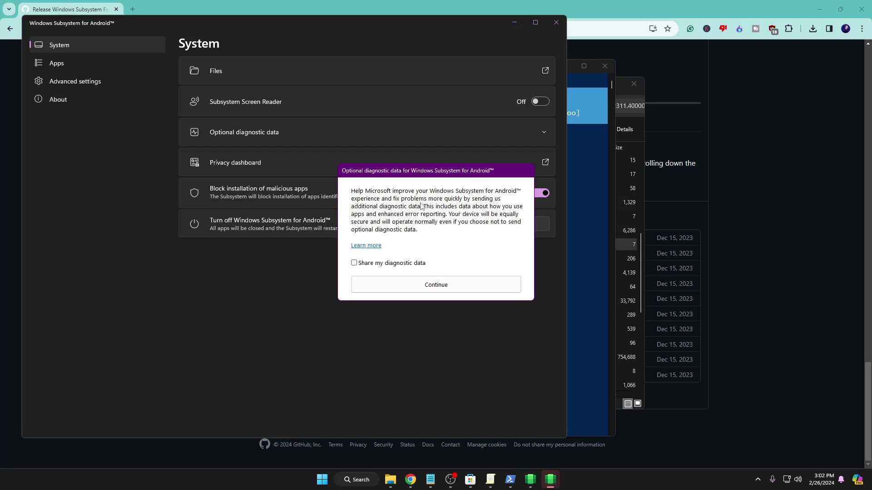
{"action": "left_click", "coordinate": [443, 289]}
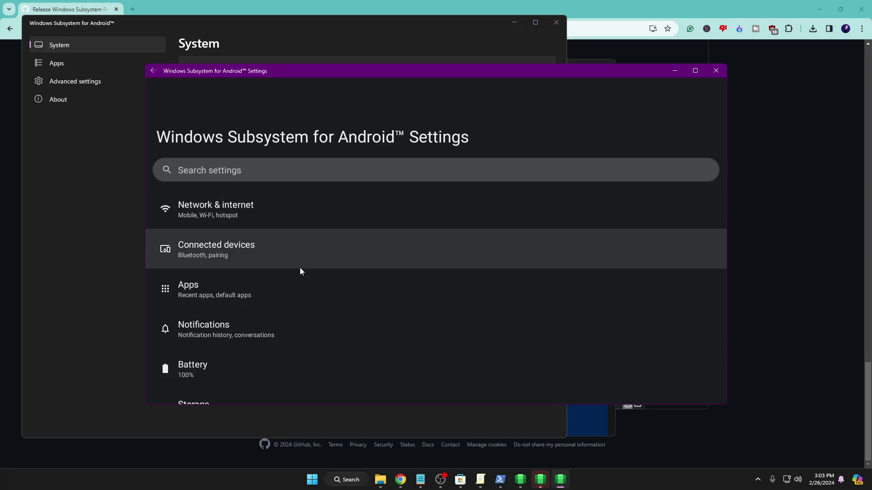
Minimize the Android settings window and sign in to the Google Play Store with the Google account e-mail and password
{"action": "left_click", "coordinate": [676, 70]}
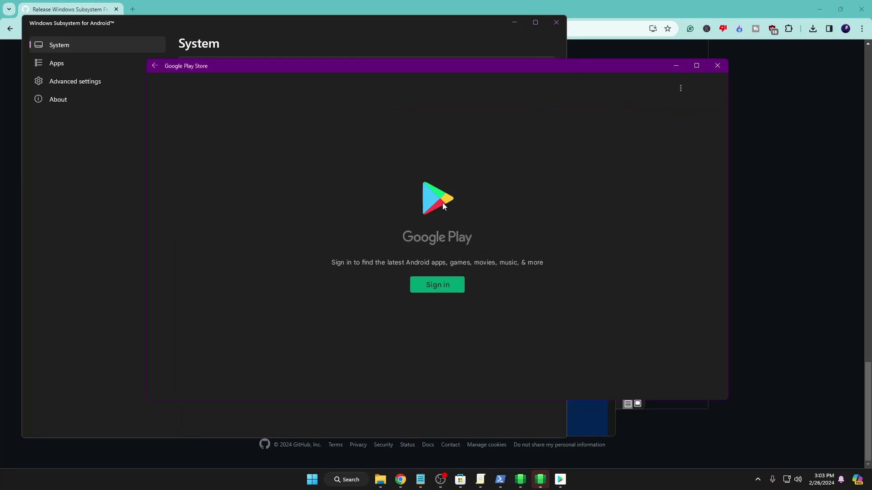
{"action": "left_click", "coordinate": [435, 290]}
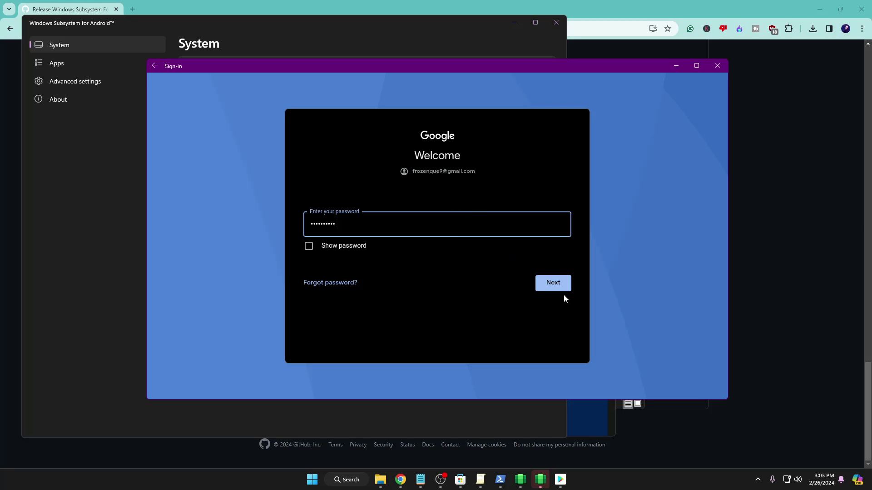
{"action": "left_click", "coordinate": [557, 290]}
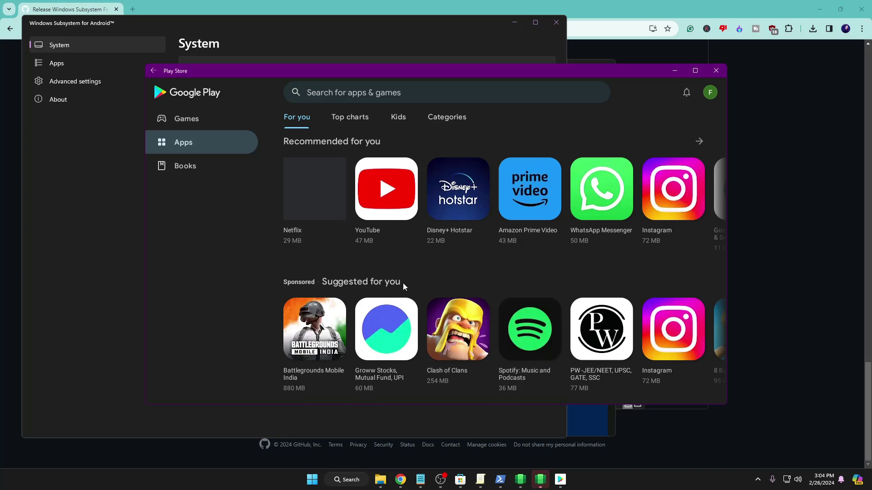
View the Battlegrounds Mobile India page from the Play Store's suggested apps and minimize the store window
{"action": "scroll", "coordinate": [403, 287], "scroll_direction": "down", "scroll_amount": 3}
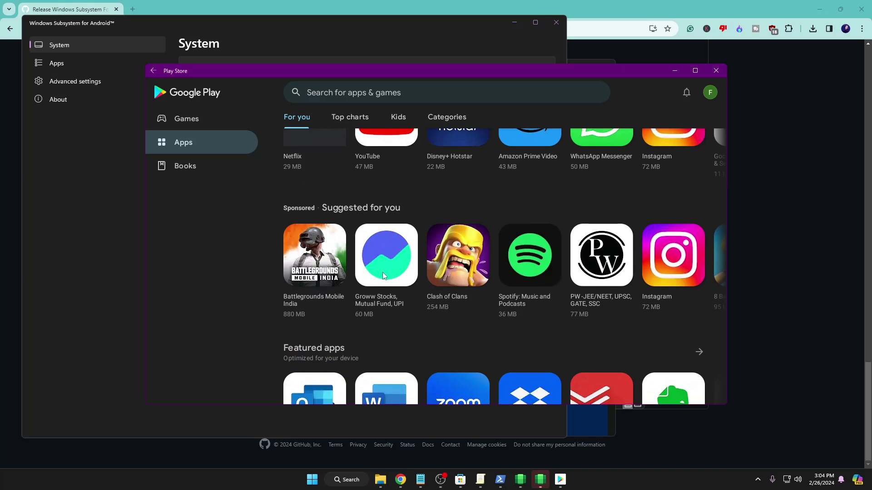
{"action": "left_click", "coordinate": [311, 262]}
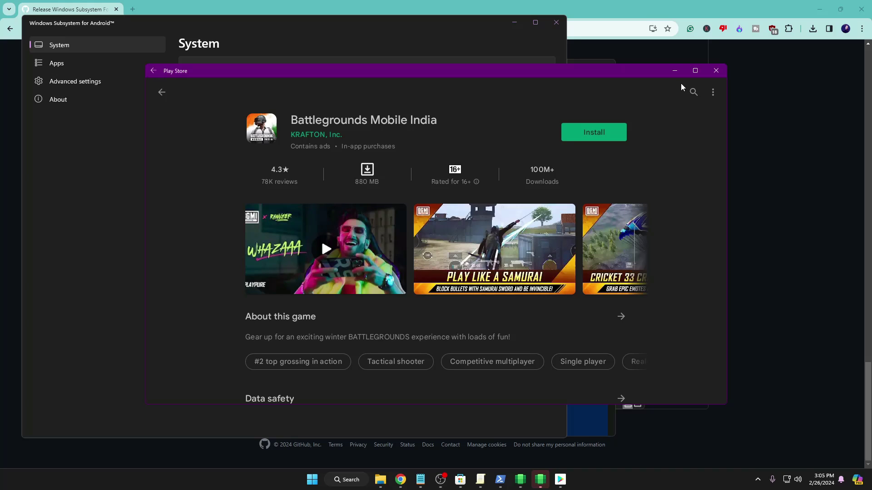
{"action": "left_click", "coordinate": [675, 72]}
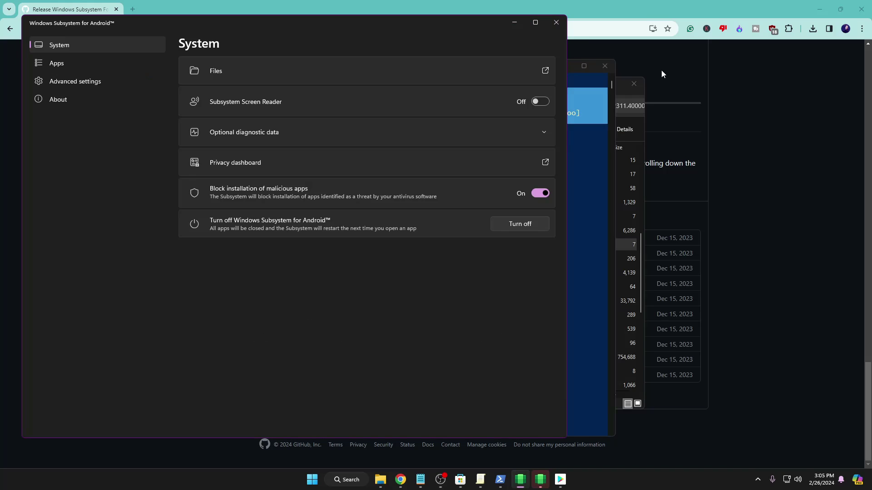
Turn on Developer mode in the Advanced settings of Windows Subsystem for Android
{"action": "left_click_drag", "start_coordinate": [328, 31], "coordinate": [553, 58]}
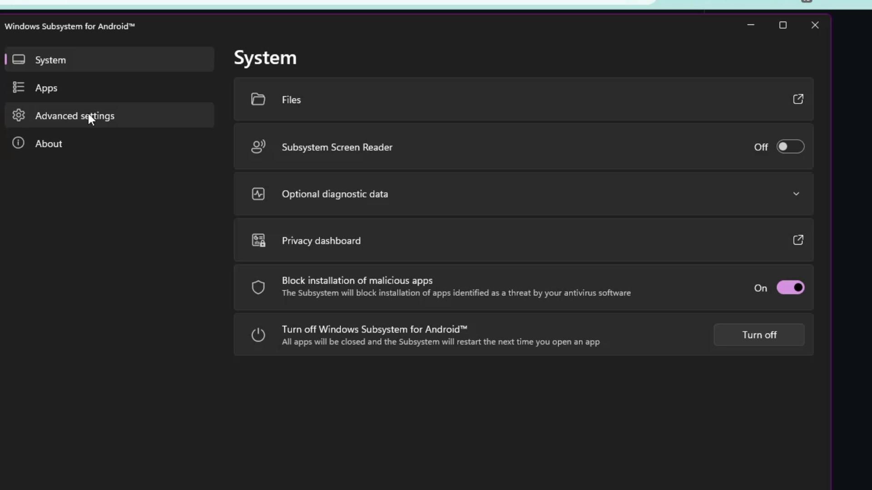
{"action": "left_click", "coordinate": [309, 111]}
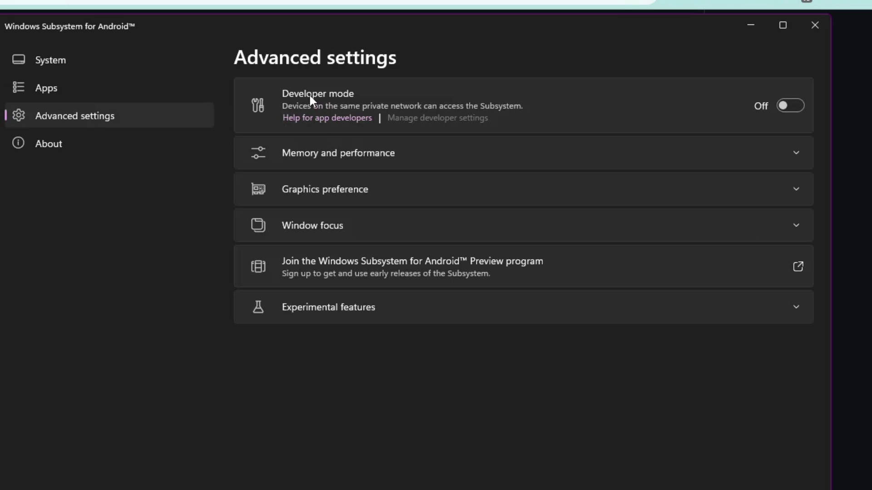
{"action": "left_click", "coordinate": [792, 105]}
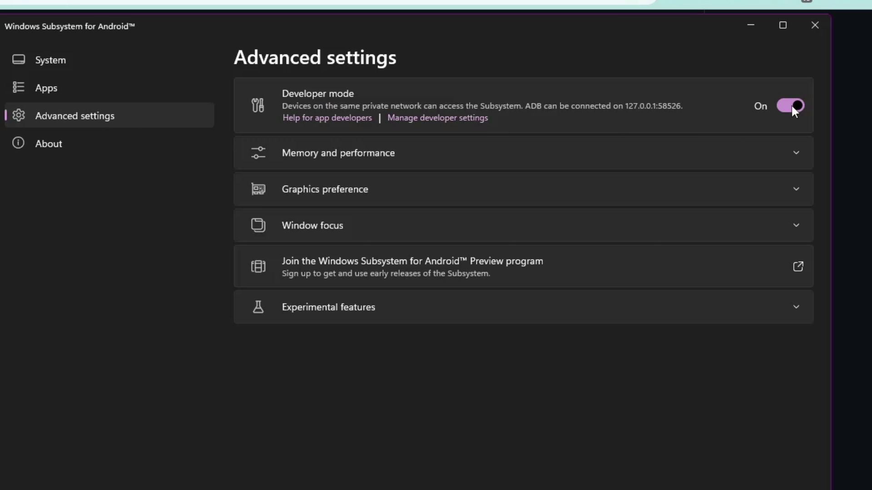
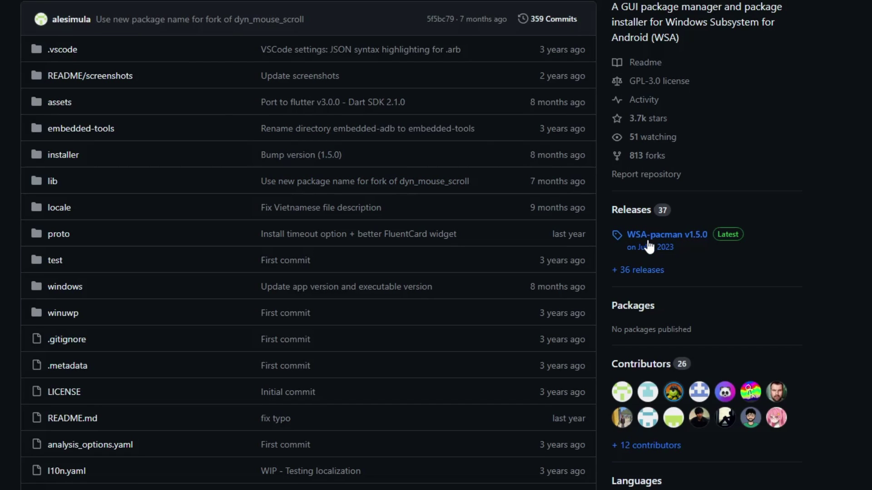
Download WSA-pacman-v1.5.0-installer.exe from the latest GitHub release and install it in C:\Program Files\WSA PacMan with both the .apk and .xapk associations
{"action": "left_click", "coordinate": [726, 238]}
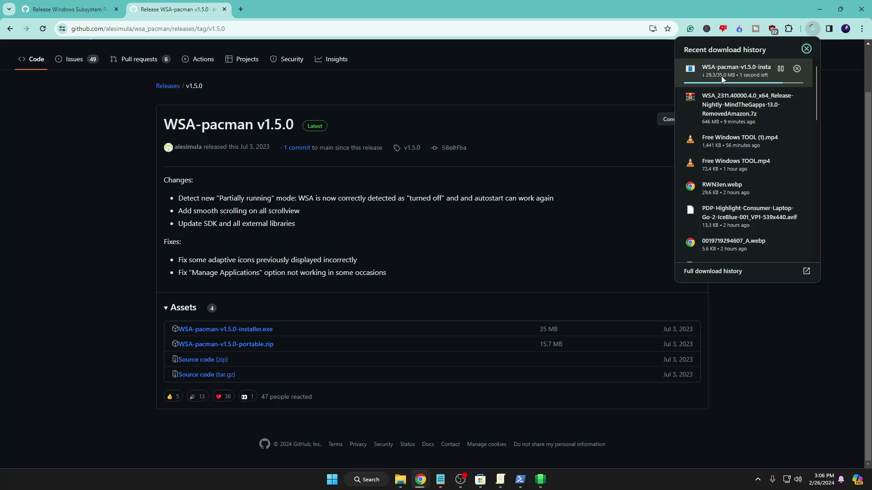
{"action": "left_click", "coordinate": [736, 69]}
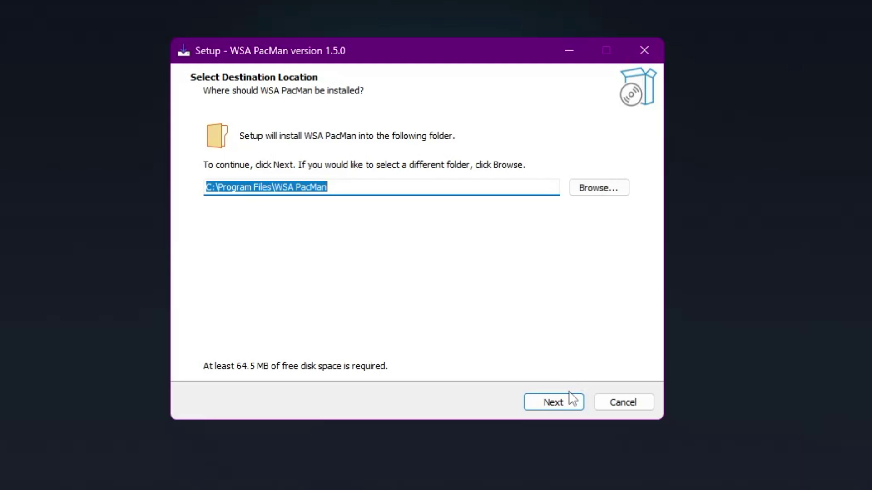
{"action": "left_click", "coordinate": [562, 402]}
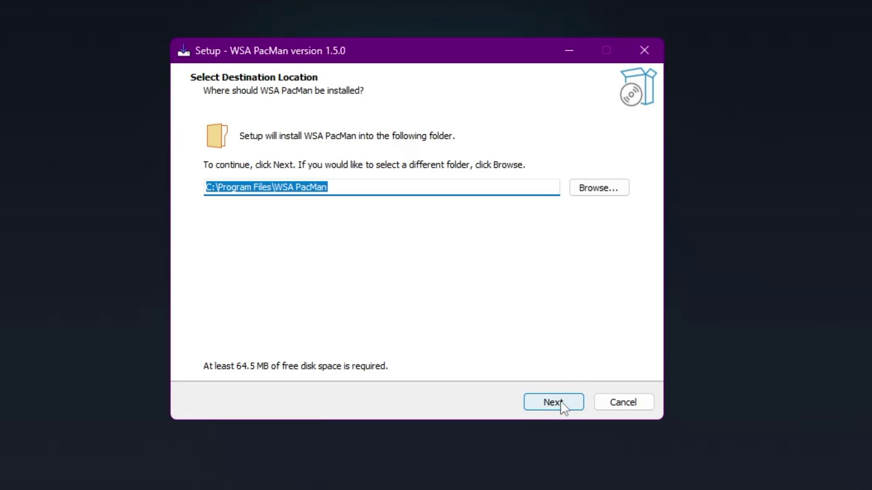
{"action": "left_click", "coordinate": [561, 401]}
{"action": "left_click", "coordinate": [561, 402]}
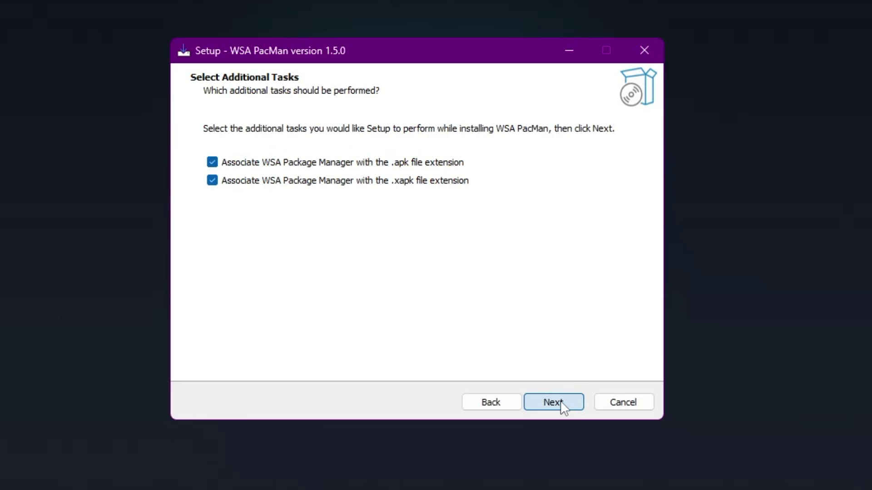
{"action": "left_click", "coordinate": [561, 402]}
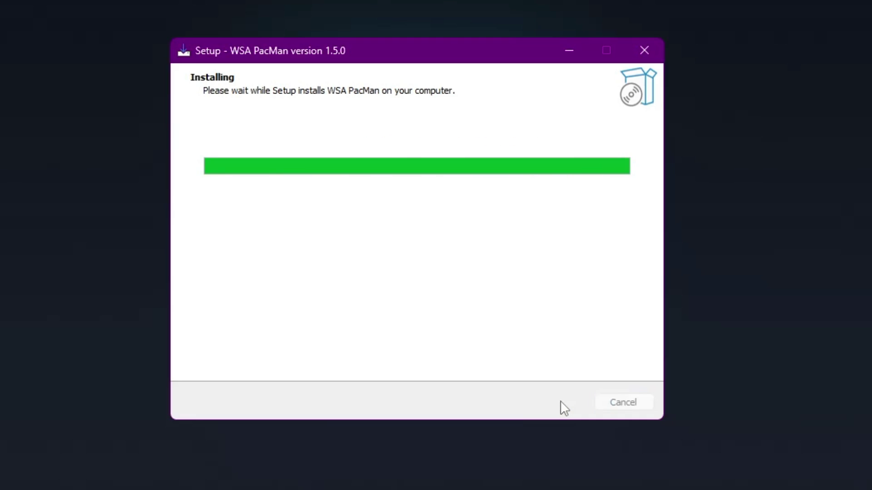
{"action": "left_click", "coordinate": [562, 402]}
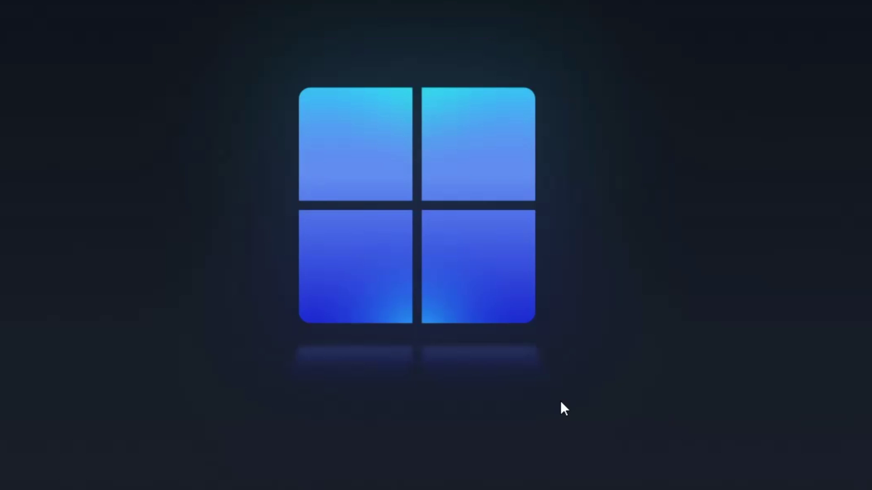
Search Windows for the installed WSA PacMan app and launch it
{"action": "left_click", "coordinate": [379, 484]}
{"action": "type", "text": "paint"}
{"action": "key", "text": "BackSpace"}
{"action": "key", "text": "BackSpace"}
{"action": "key", "text": "BackSpace"}
{"action": "type", "text": "c"}
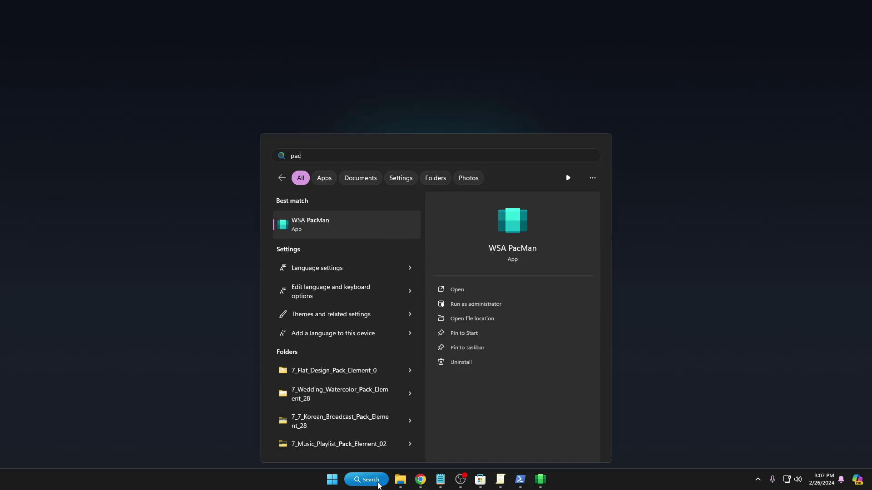
{"action": "left_click", "coordinate": [313, 226]}
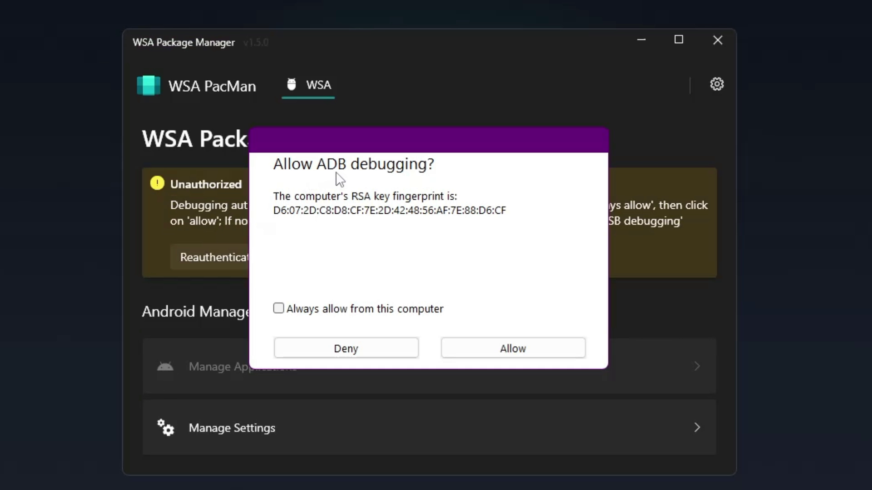
Allow ADB debugging for this computer and reauthenticate WSA PacMan's connection to WSA
{"action": "left_click", "coordinate": [502, 357]}
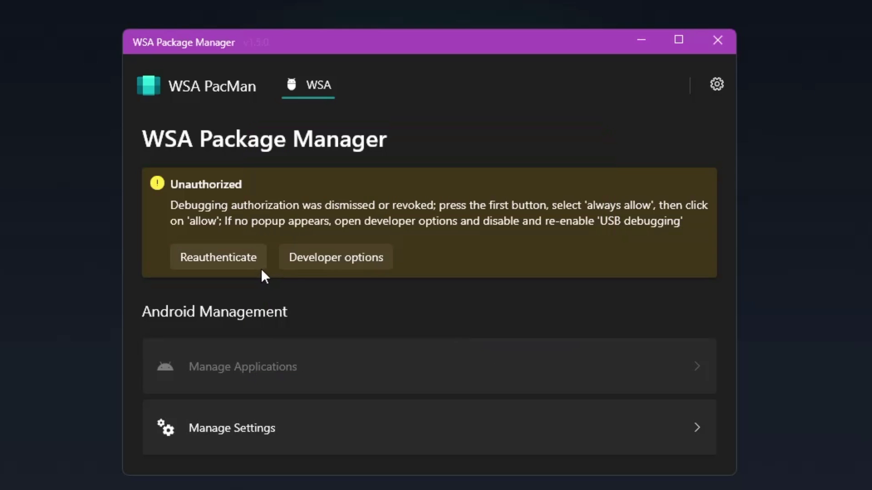
{"action": "left_click", "coordinate": [246, 263]}
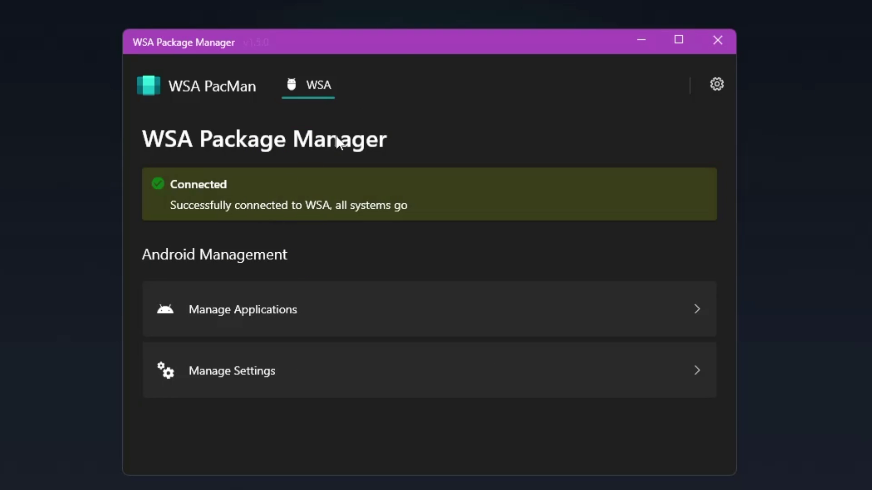
{"action": "left_click_drag", "start_coordinate": [398, 42], "coordinate": [438, 69]}
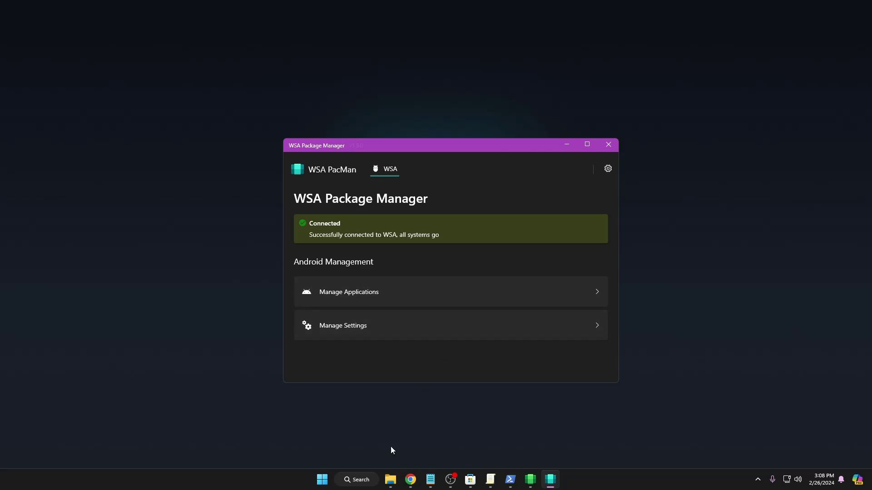
Install indian-bikes-driving-3d-31.apk from the Documents folder with WSA Package Manager and minimize the folder window
{"action": "left_click", "coordinate": [391, 480]}
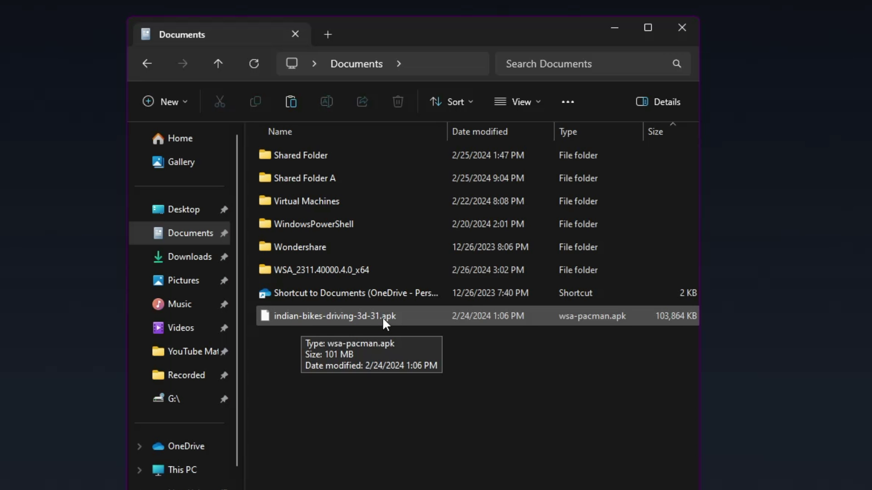
{"action": "double_click", "coordinate": [382, 317]}
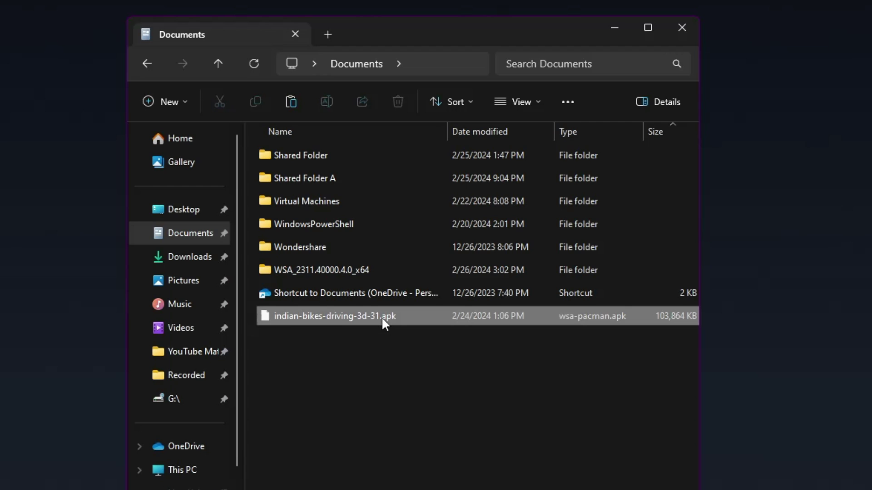
{"action": "left_click", "coordinate": [311, 174]}
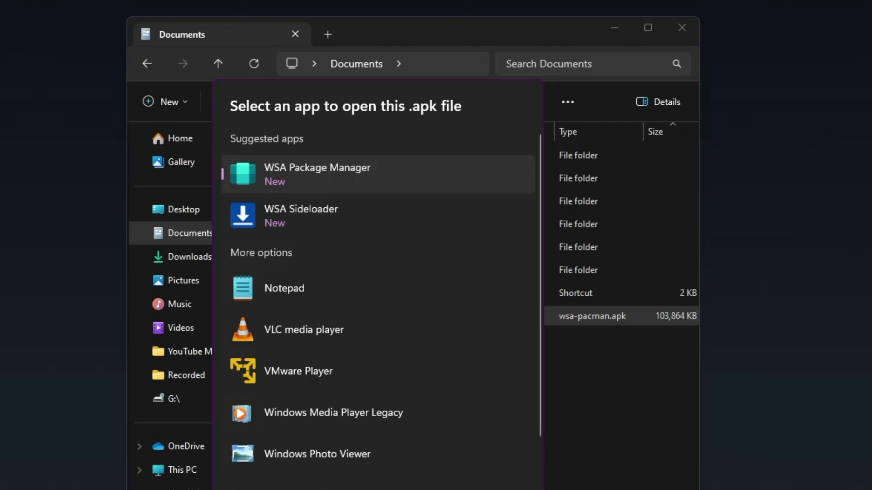
{"action": "key", "text": "Return"}
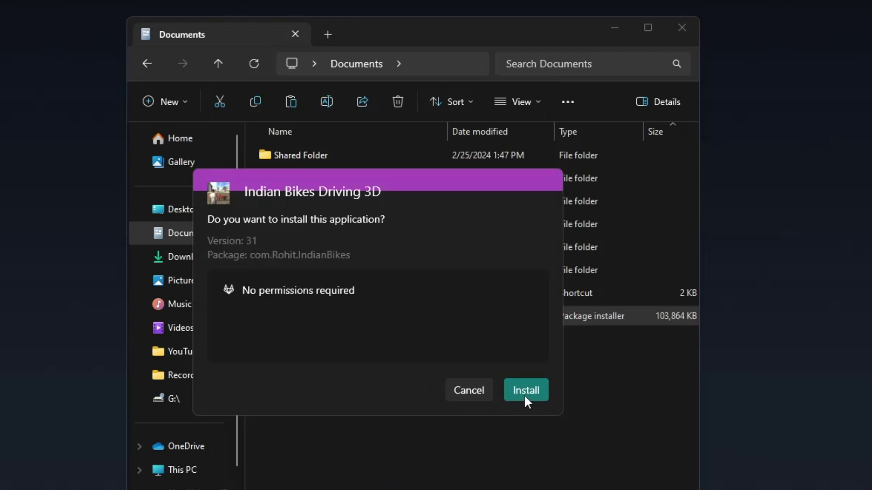
{"action": "left_click", "coordinate": [525, 395]}
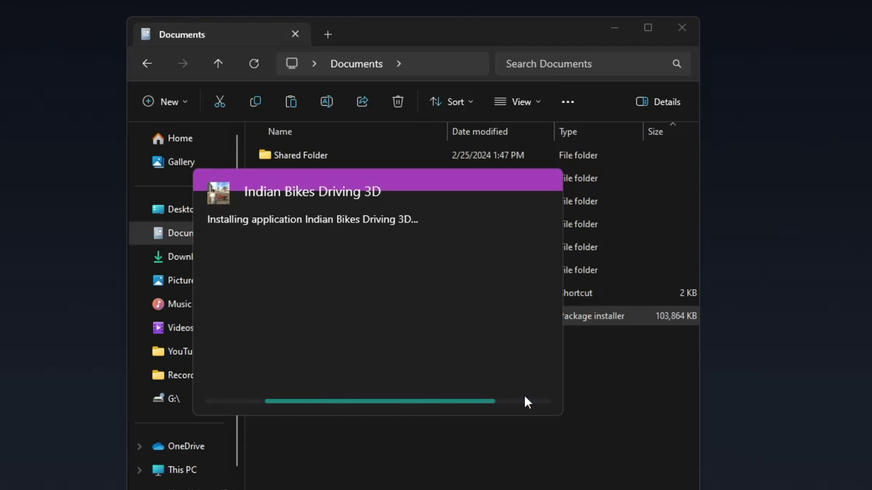
{"action": "left_click", "coordinate": [617, 29]}
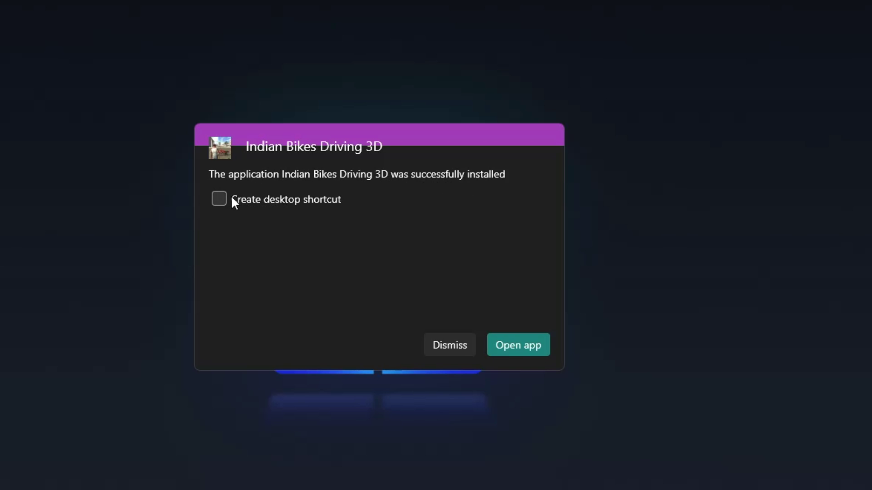
Open Indian Bikes Driving 3D from the installer and test its controls by walking forward, punching and running
{"action": "left_click", "coordinate": [529, 345]}
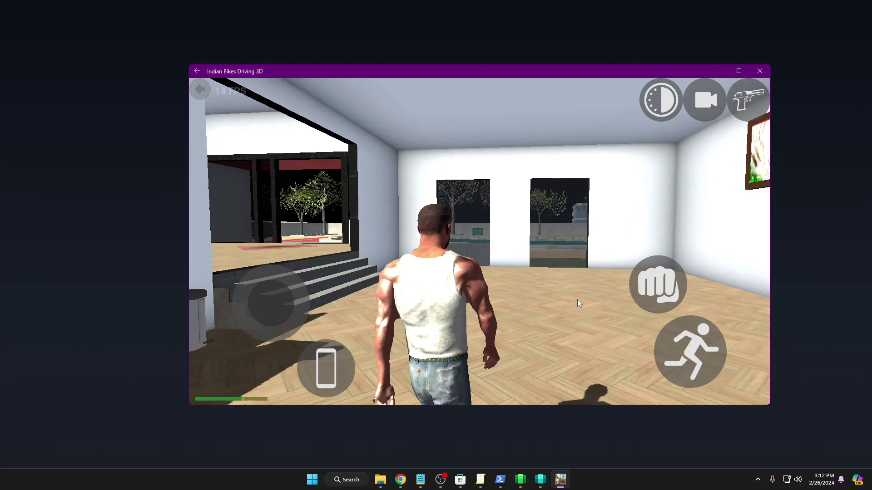
{"action": "key", "text": "w"}
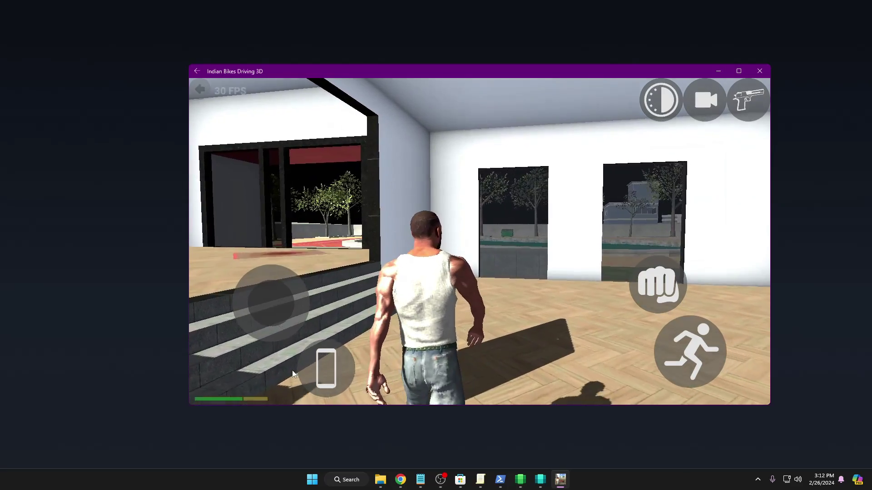
{"action": "left_click", "coordinate": [645, 294]}
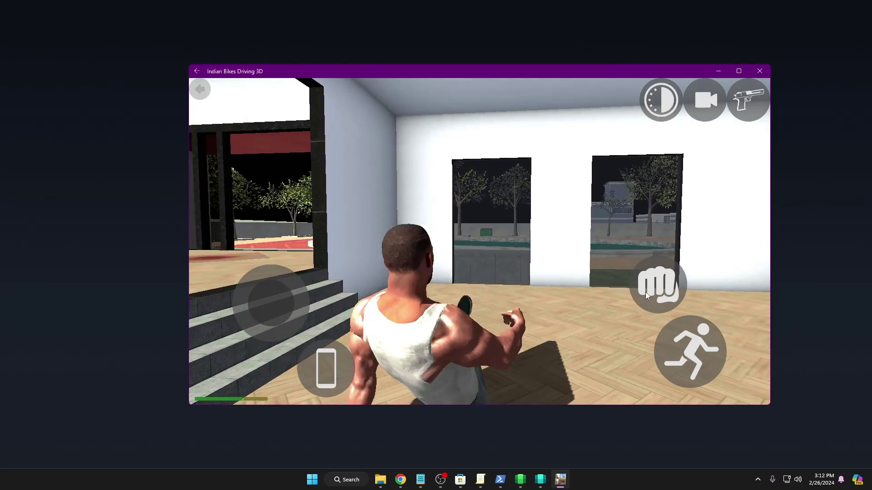
{"action": "key", "text": "w"}
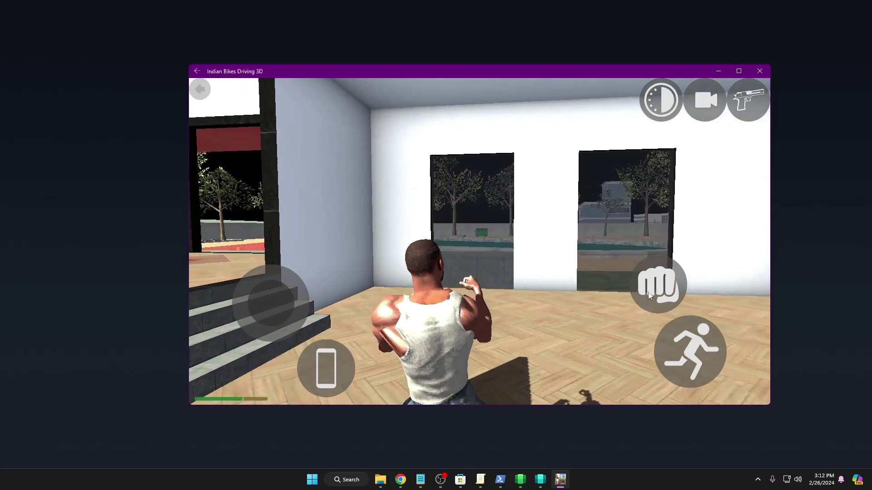
{"action": "key", "text": "w"}
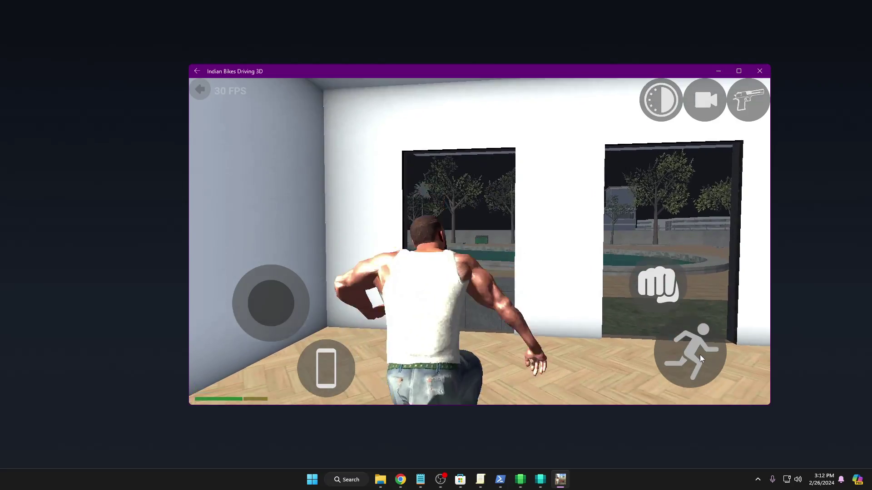
{"action": "key", "text": "w"}
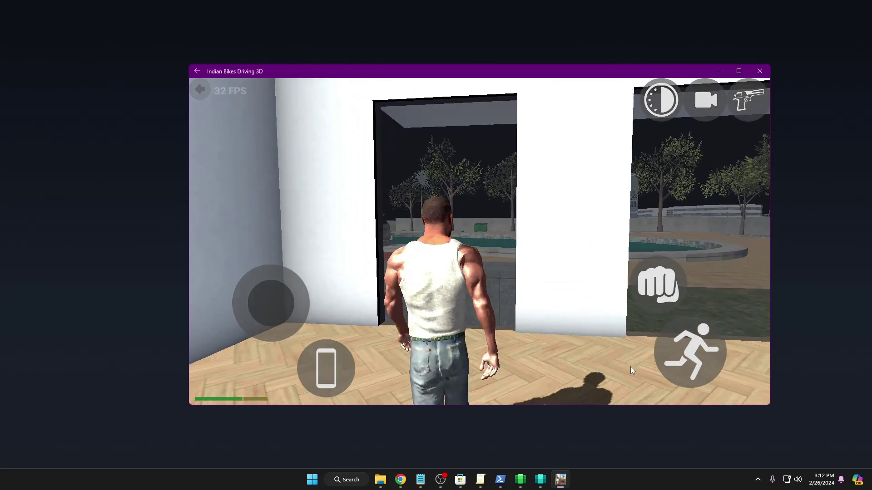
{"action": "key", "text": "w"}
{"action": "left_click", "coordinate": [670, 357]}
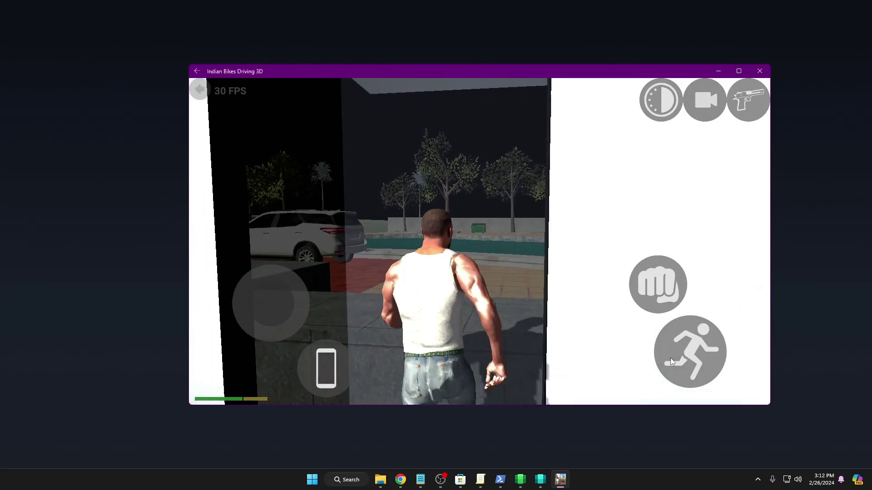
{"action": "key", "text": "w"}
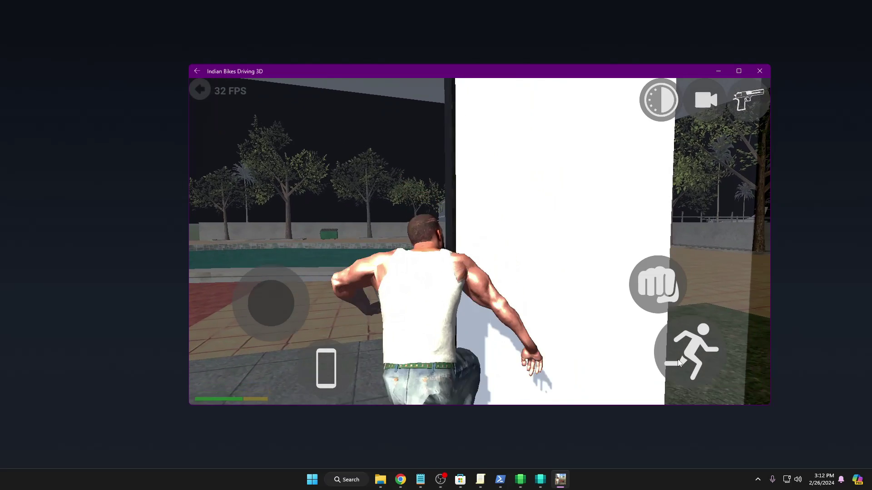
{"action": "key", "text": "w"}
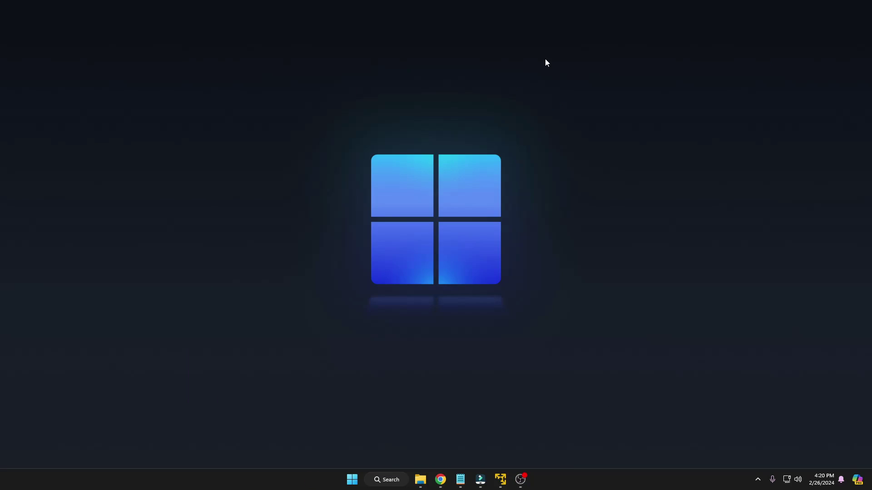